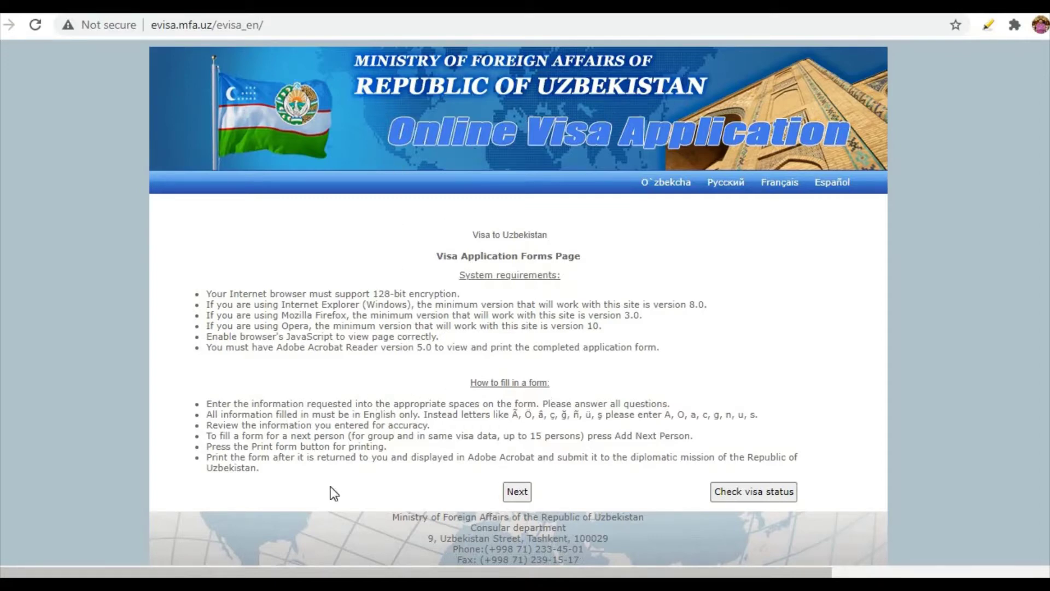
Start the visa application and enter the applicant's surname and first name.
left_click(526, 492)
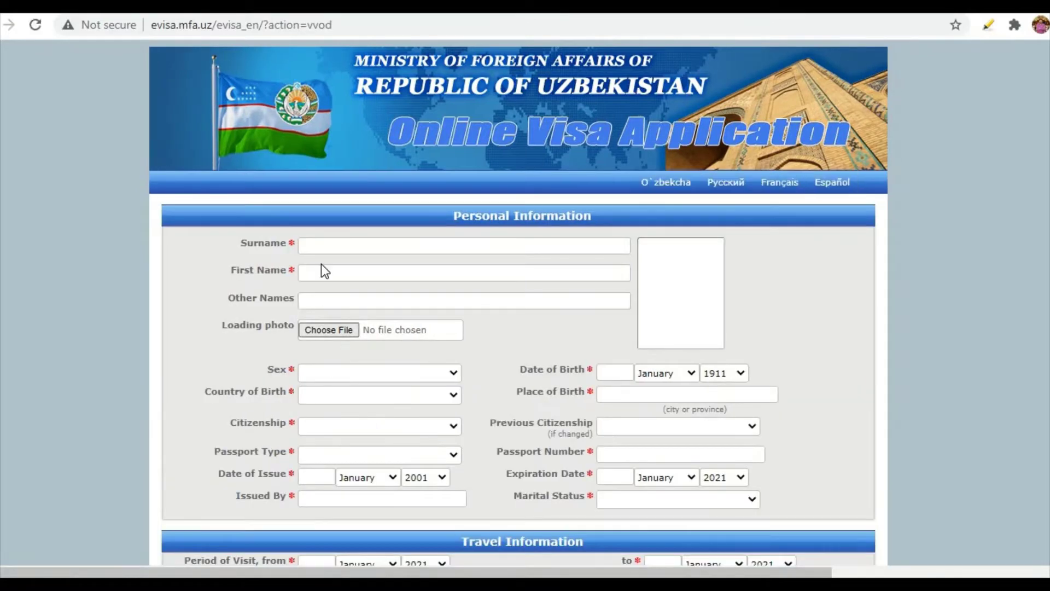
left_click(326, 245)
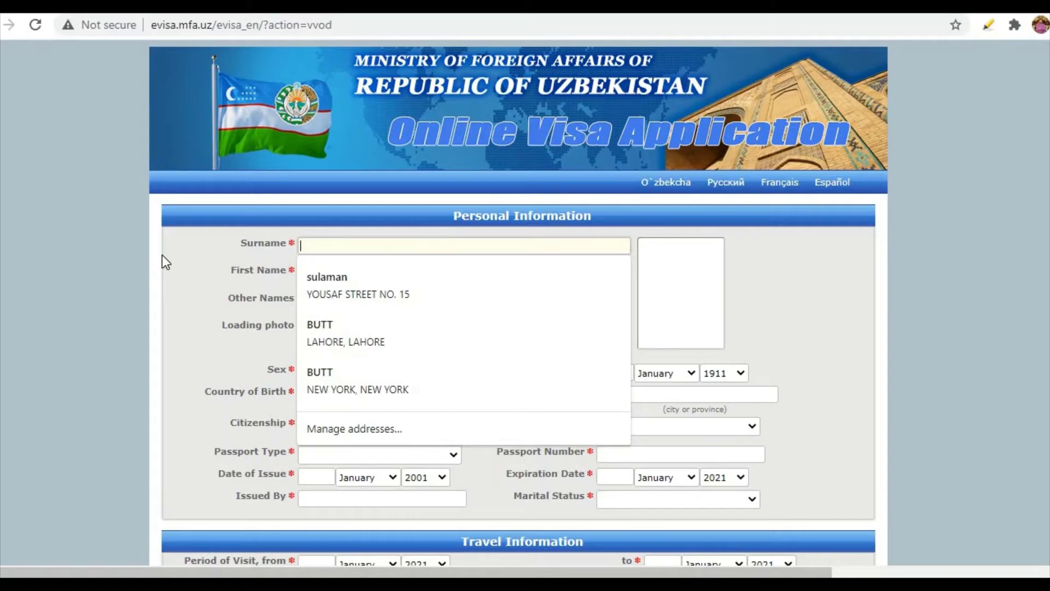
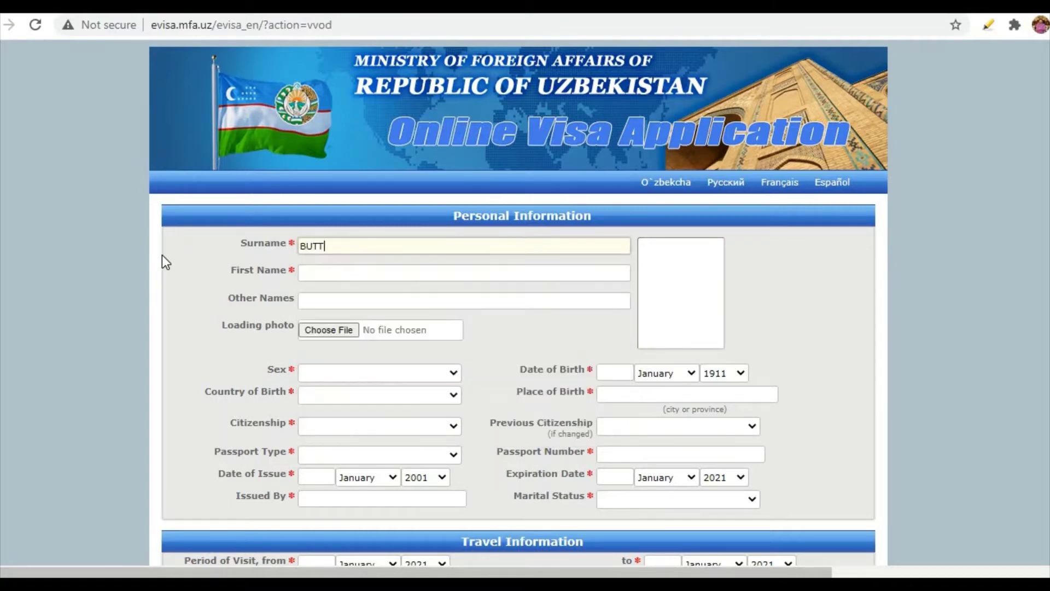
key("Tab")
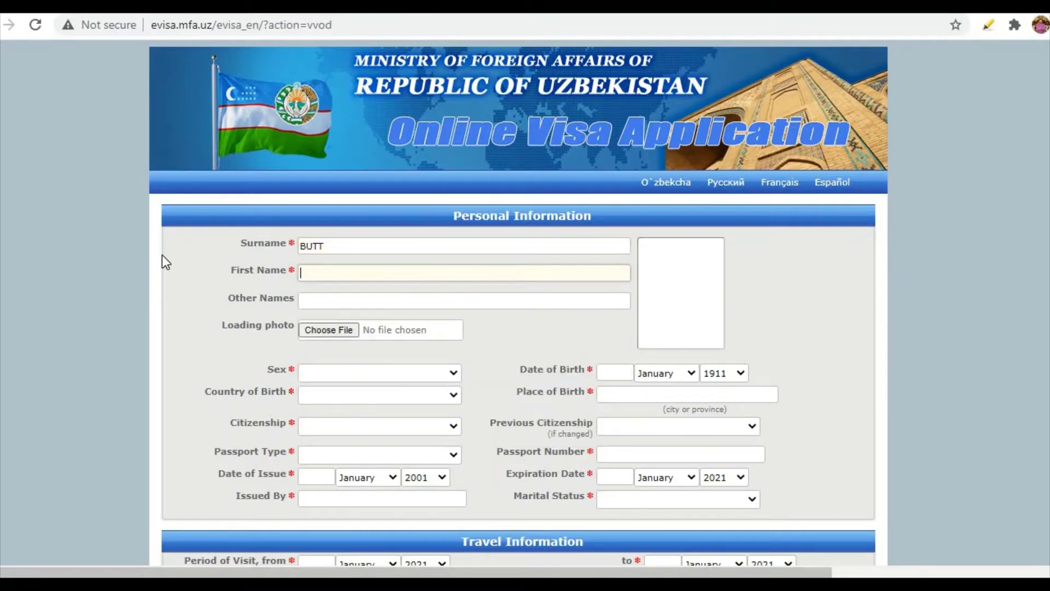
left_click(317, 331)
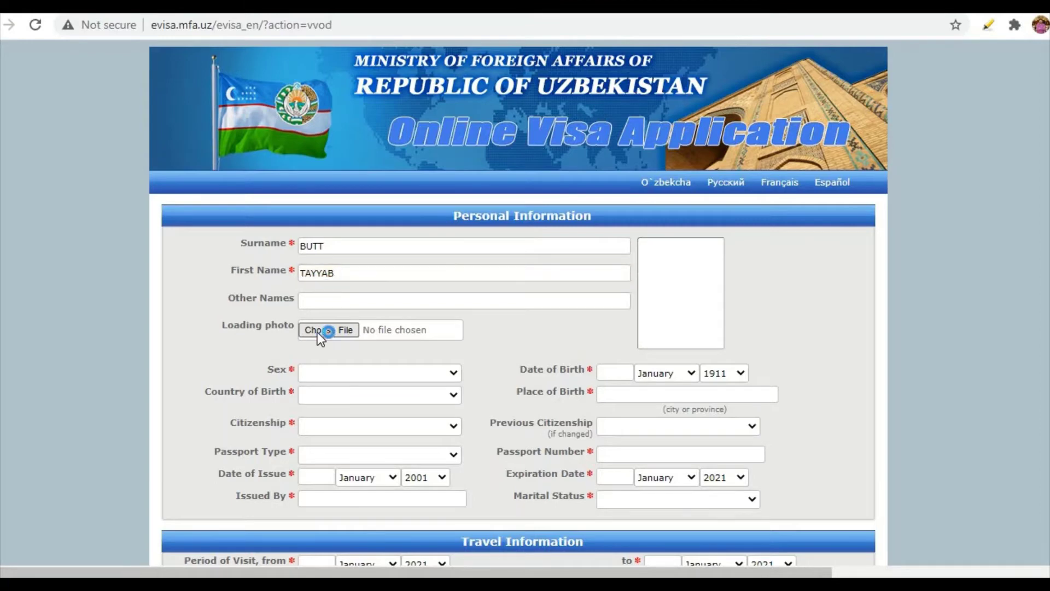
scroll(265, 178, "down", 3)
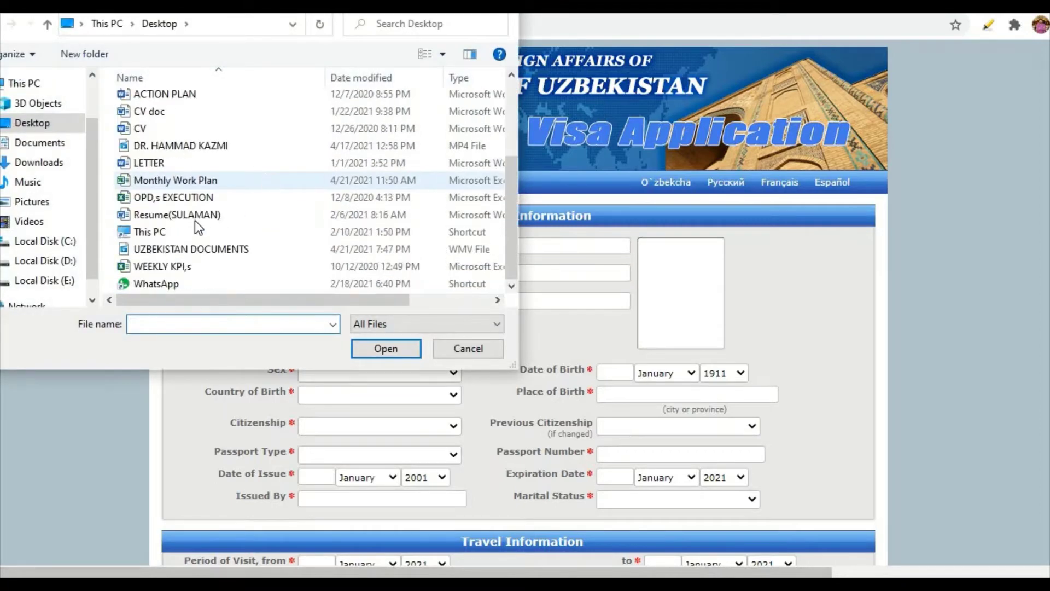
left_click(34, 163)
scroll(268, 219, "down", 5)
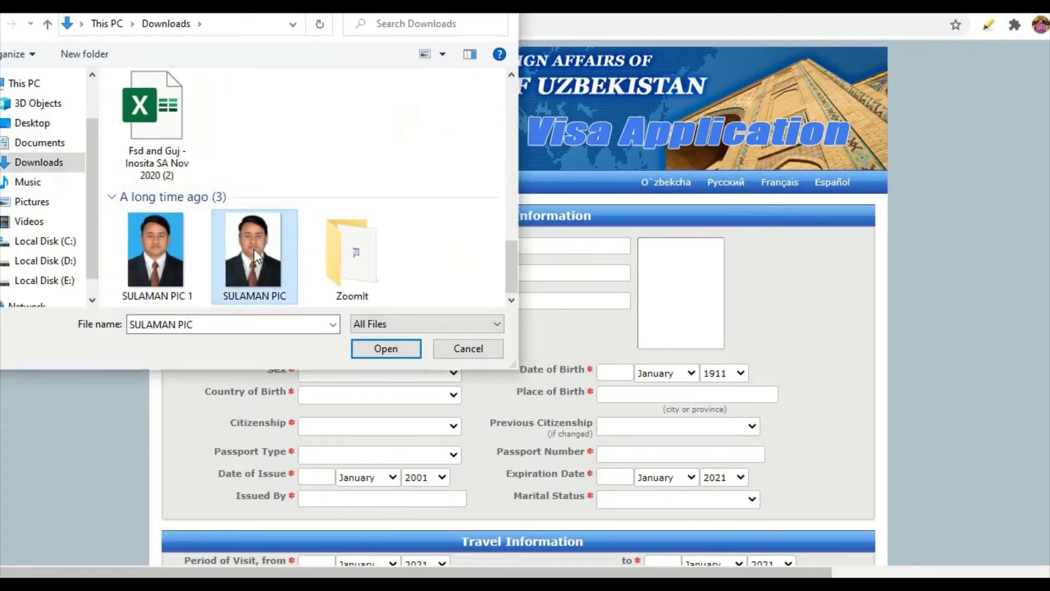
double_click(254, 248)
scroll(208, 304, "down", 3)
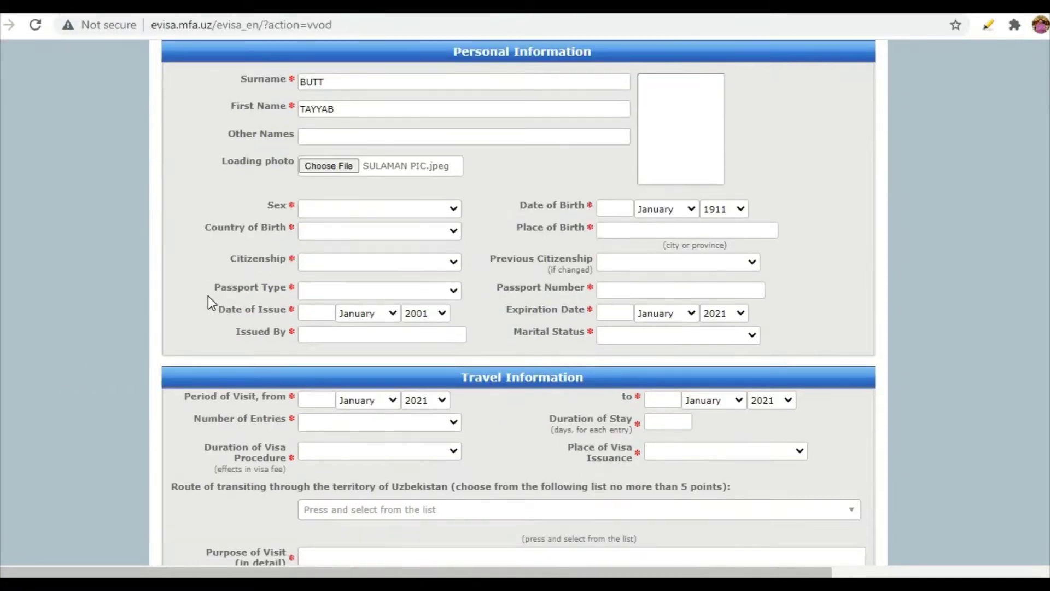
scroll(207, 297, "up", 3)
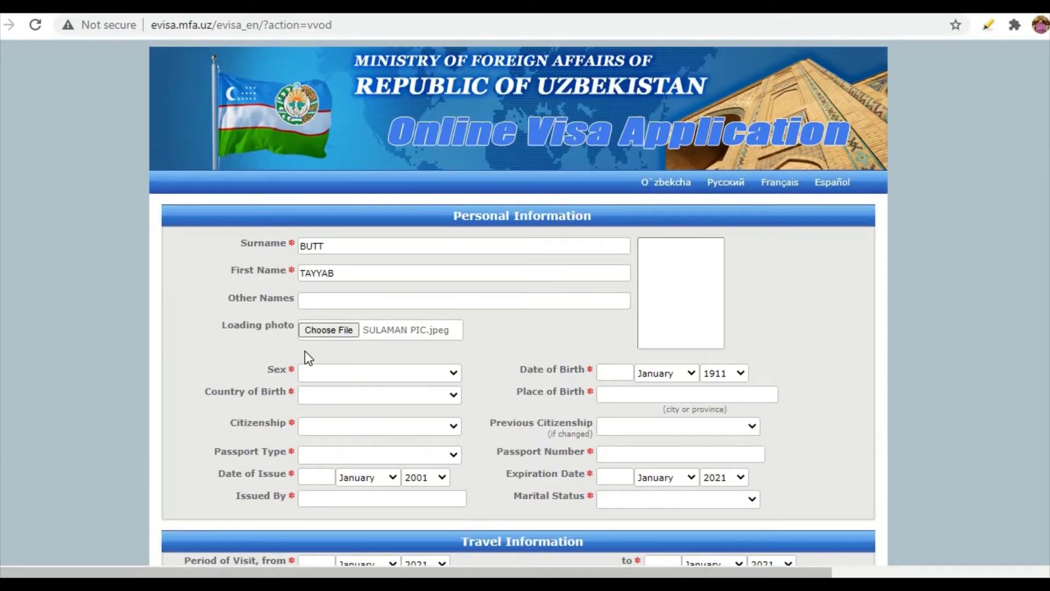
Choose Male in the Sex dropdown.
scroll(424, 373, "down", 2)
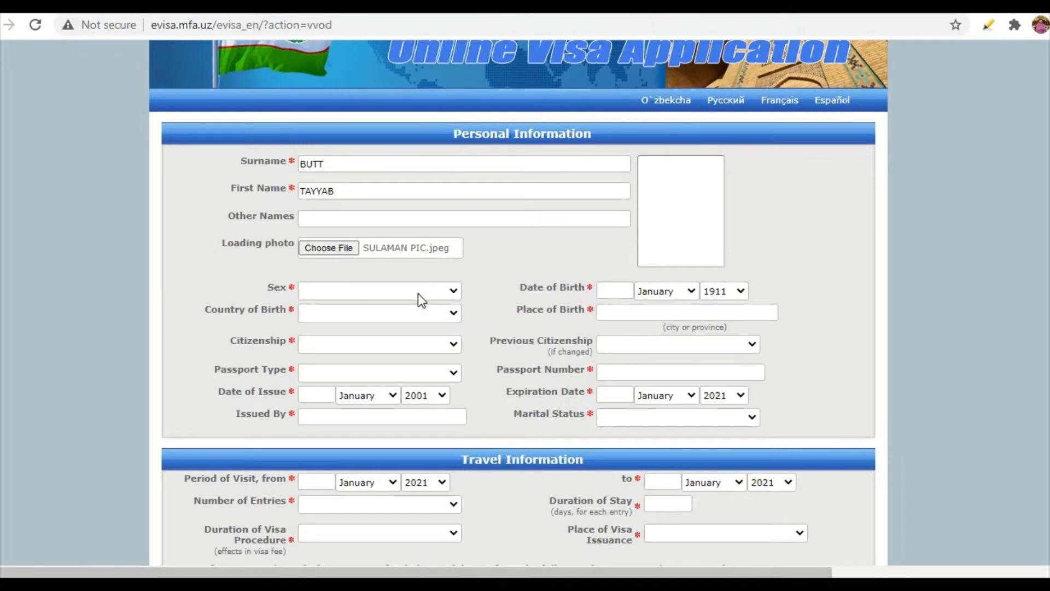
left_click(452, 292)
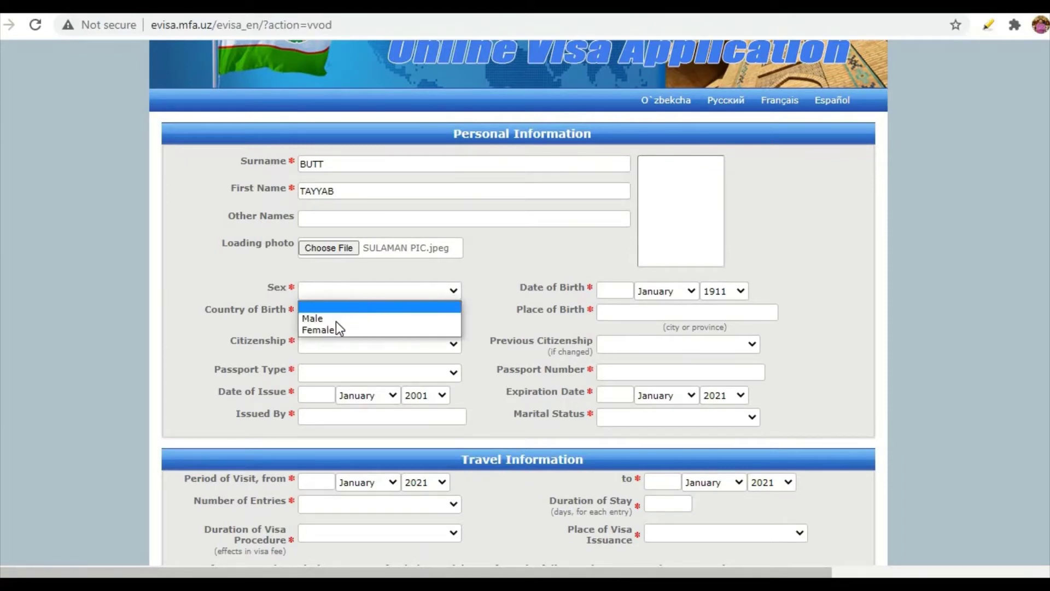
left_click(313, 319)
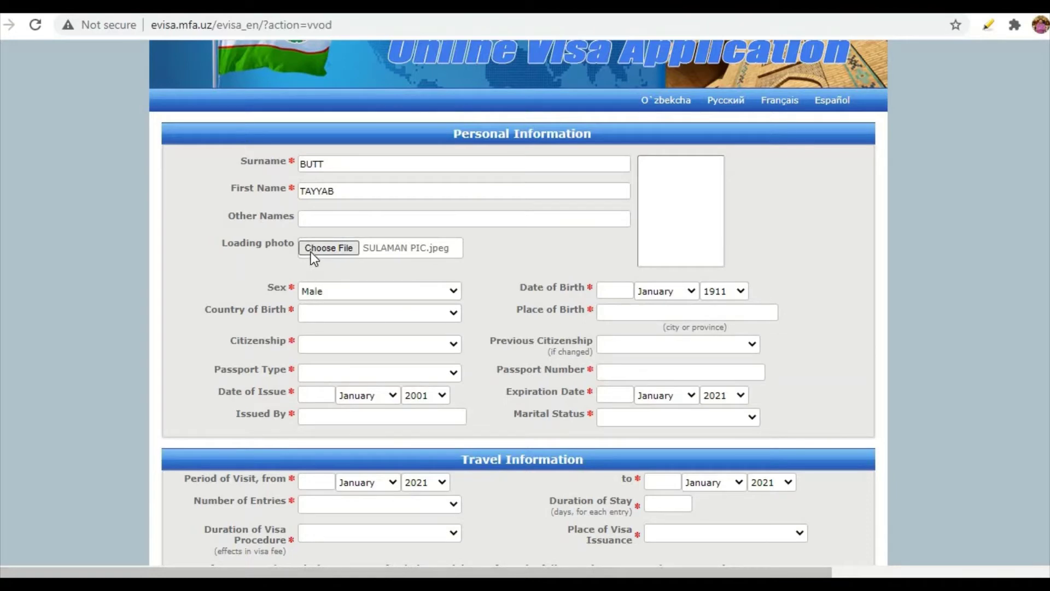
Set both Country of Birth and Citizenship to Pakistan.
left_click(334, 314)
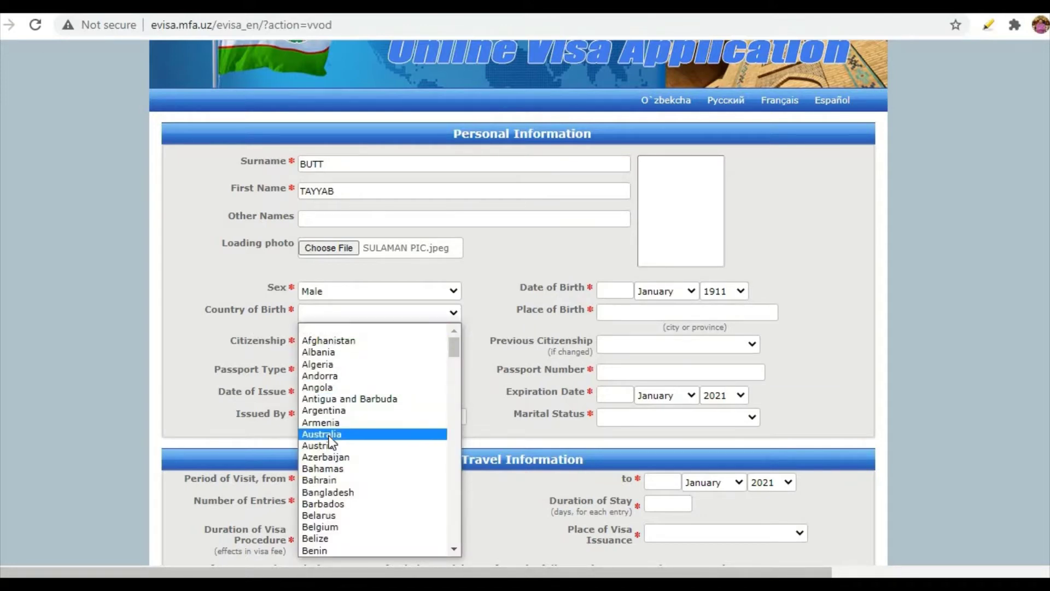
type("pak")
left_click(320, 551)
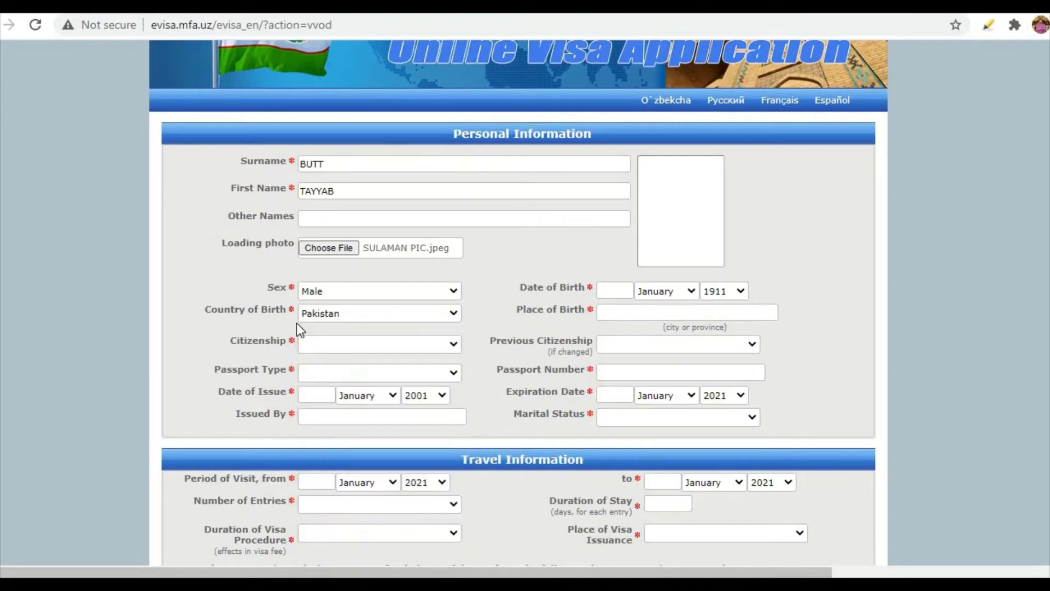
left_click(316, 346)
type("pak")
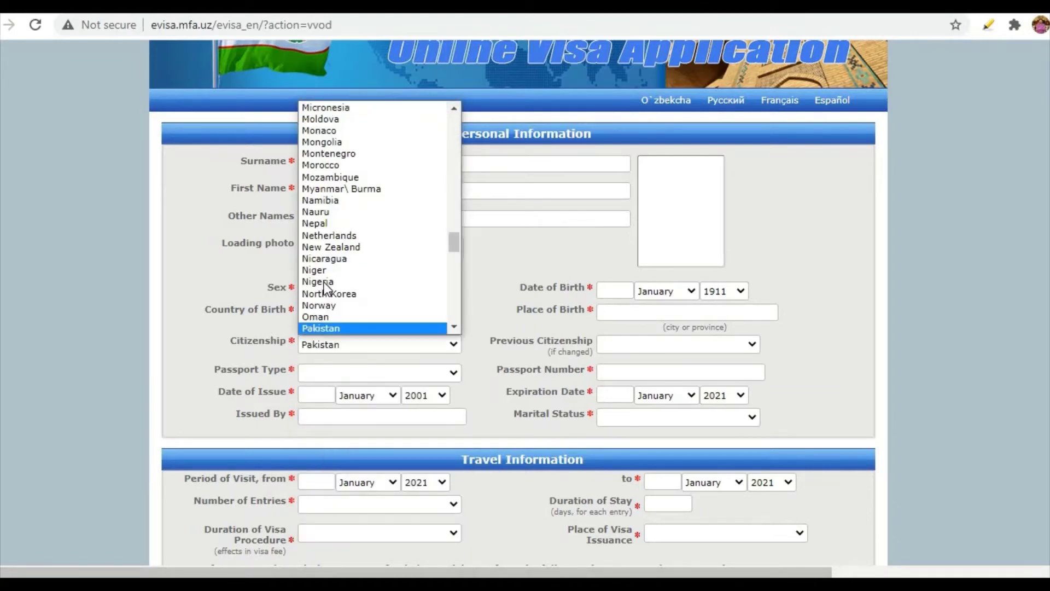
left_click(319, 326)
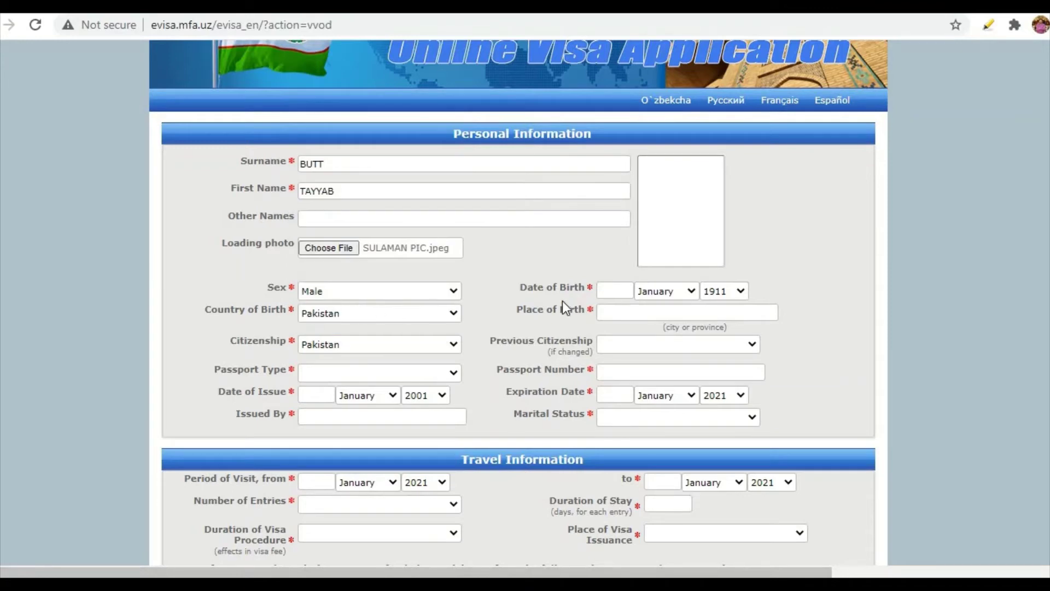
Set the date of birth to 01 January 1984.
left_click(609, 292)
type("01")
left_click(740, 290)
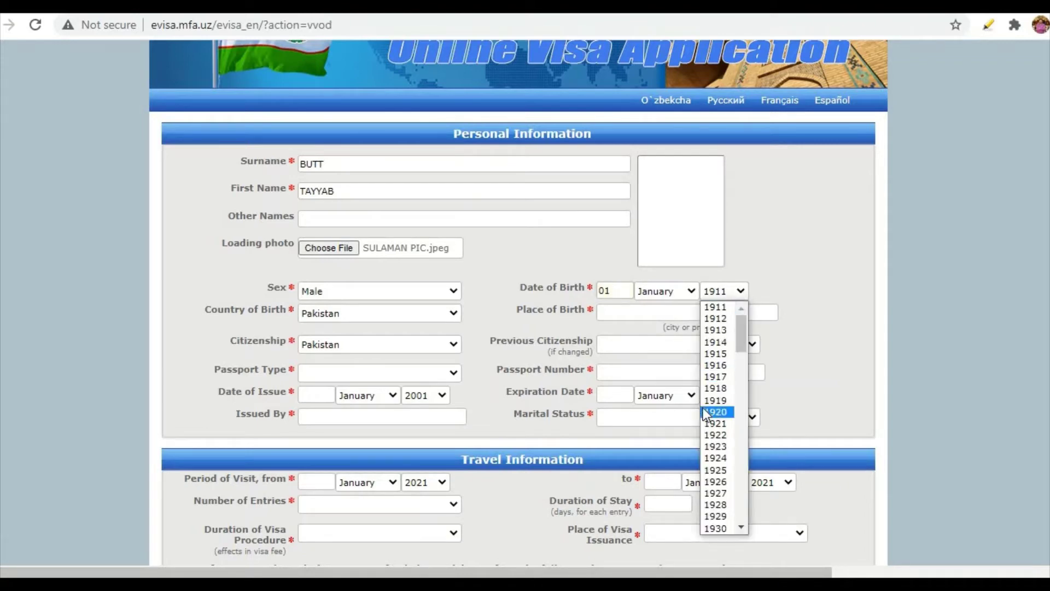
scroll(706, 416, "down", 10)
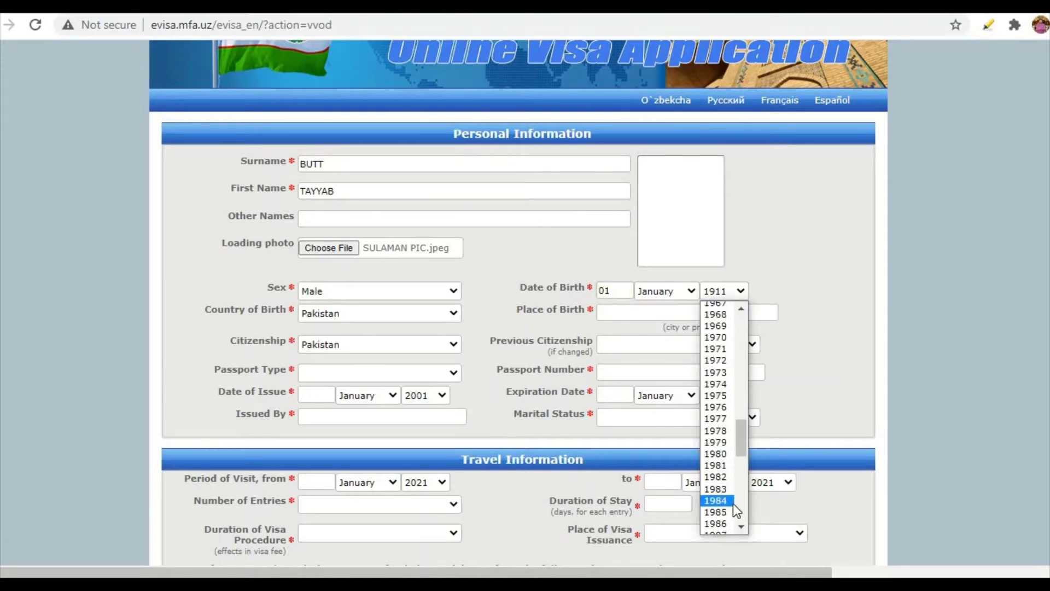
left_click(734, 503)
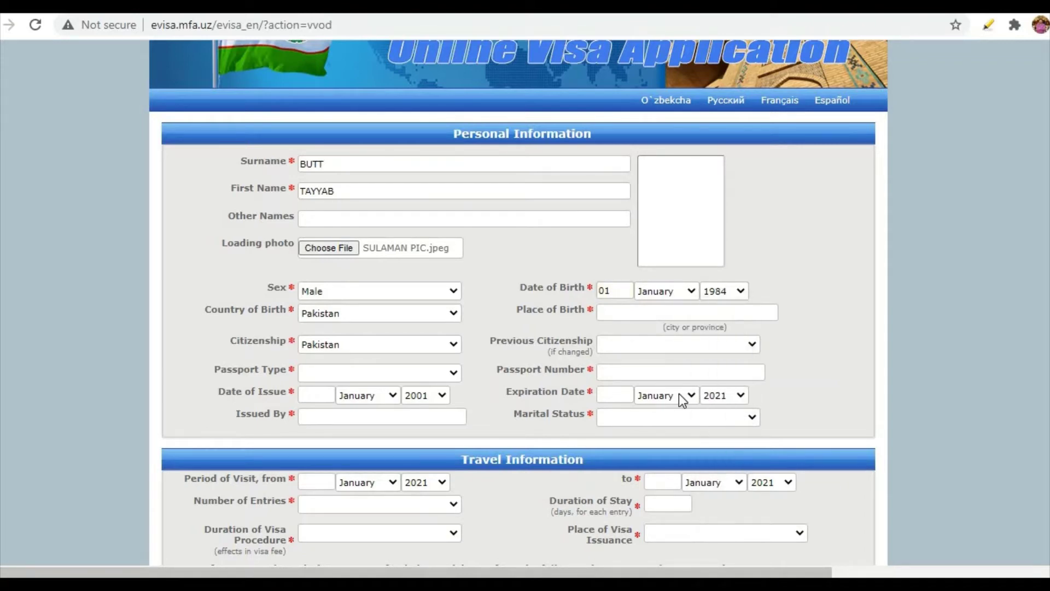
left_click(685, 293)
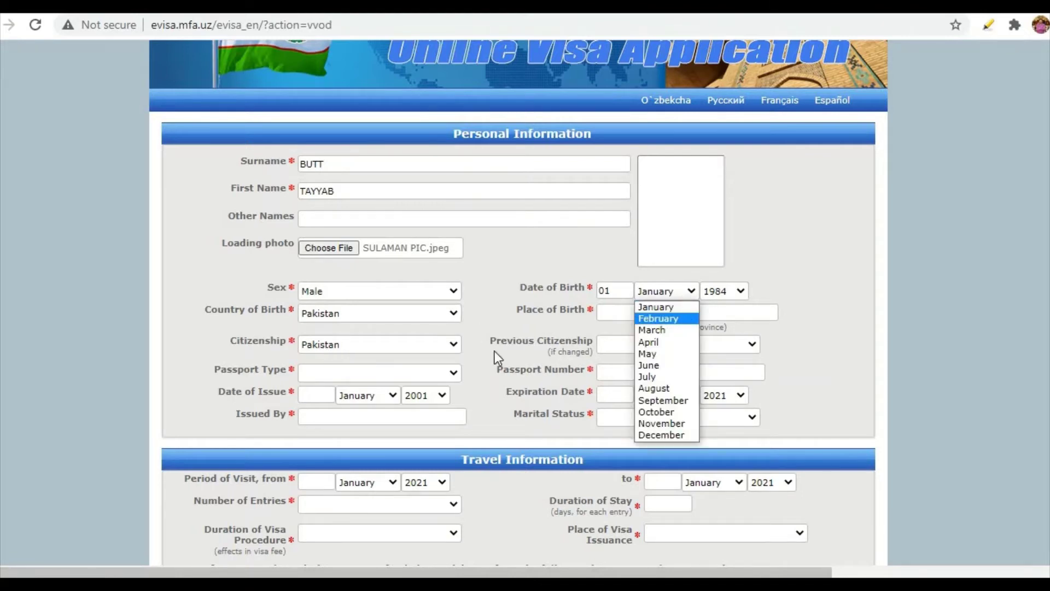
left_click(487, 334)
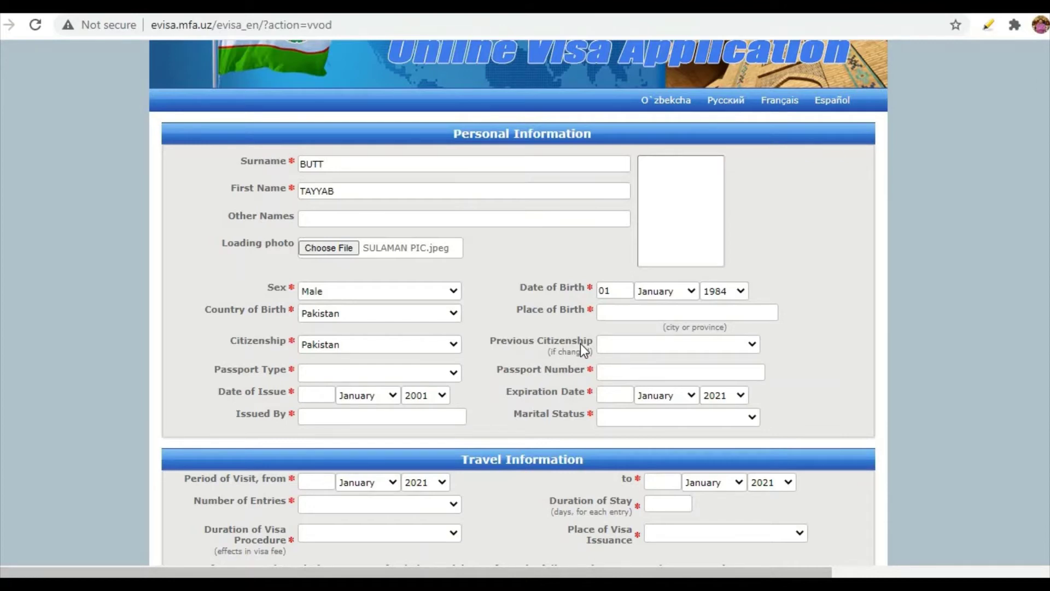
Leave the previous citizenship field empty.
left_click(629, 341)
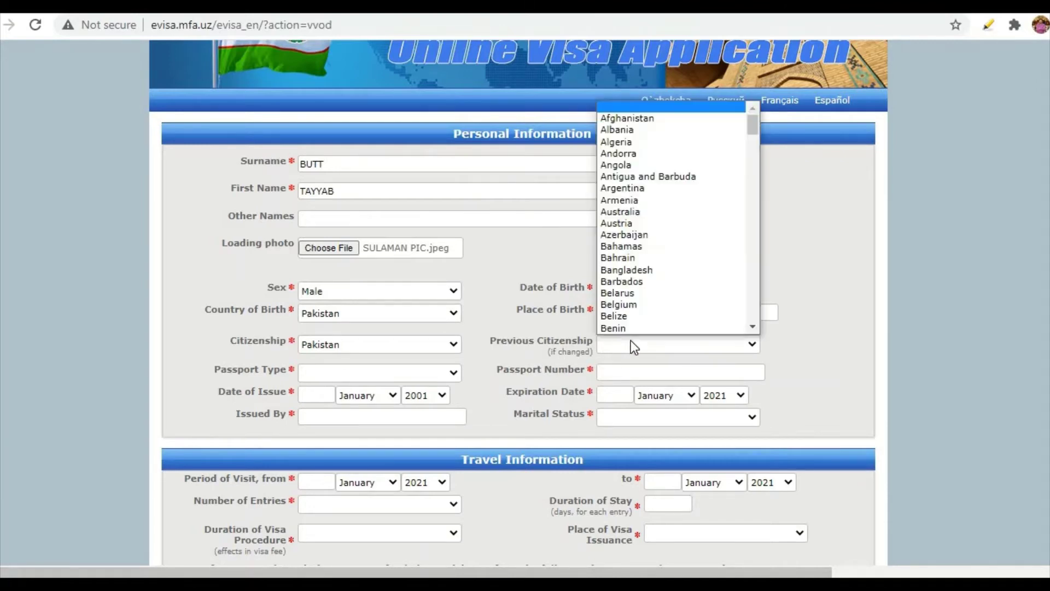
scroll(637, 214, "down", 1)
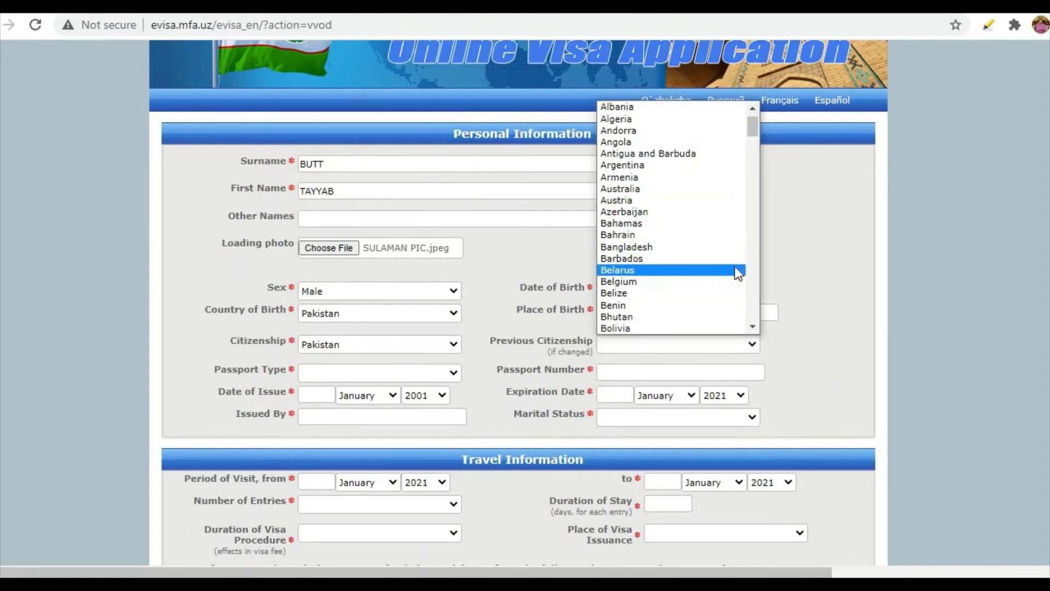
left_click(777, 248)
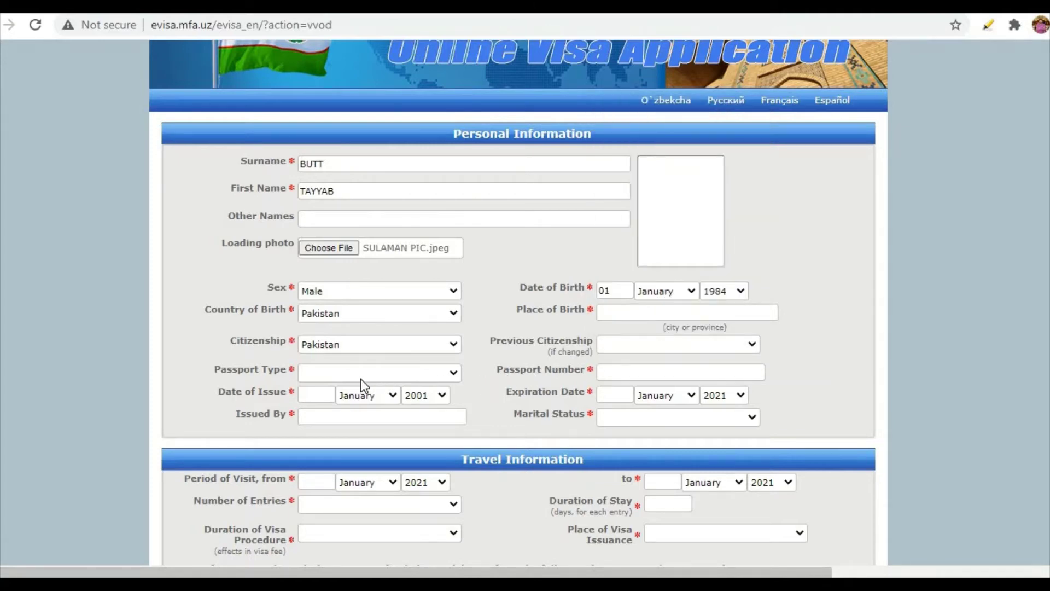
left_click(321, 371)
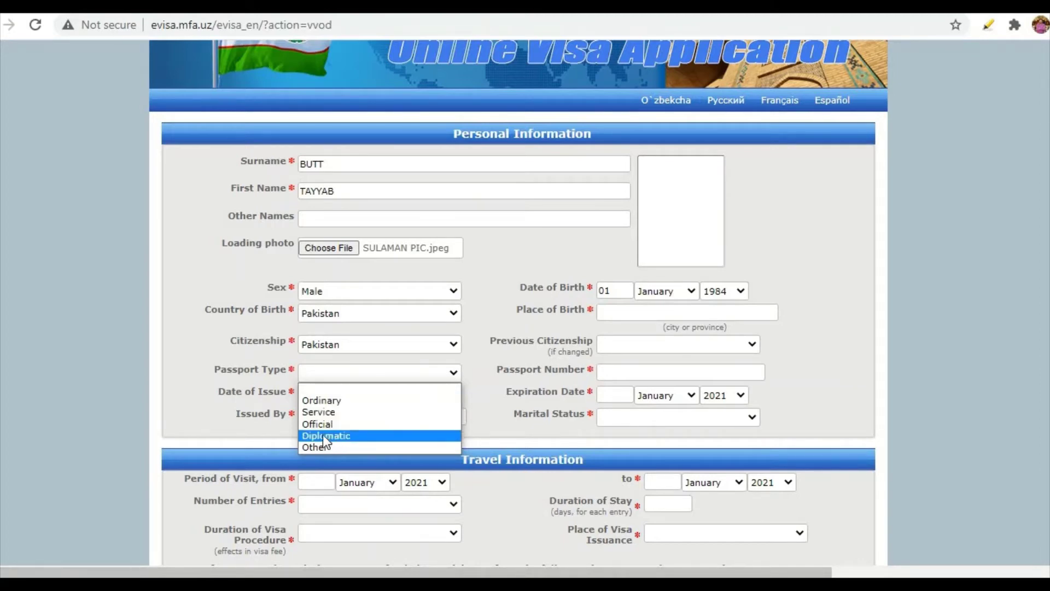
Choose an Ordinary passport, enter its number, and set expiry to 01 January 2025.
left_click(319, 400)
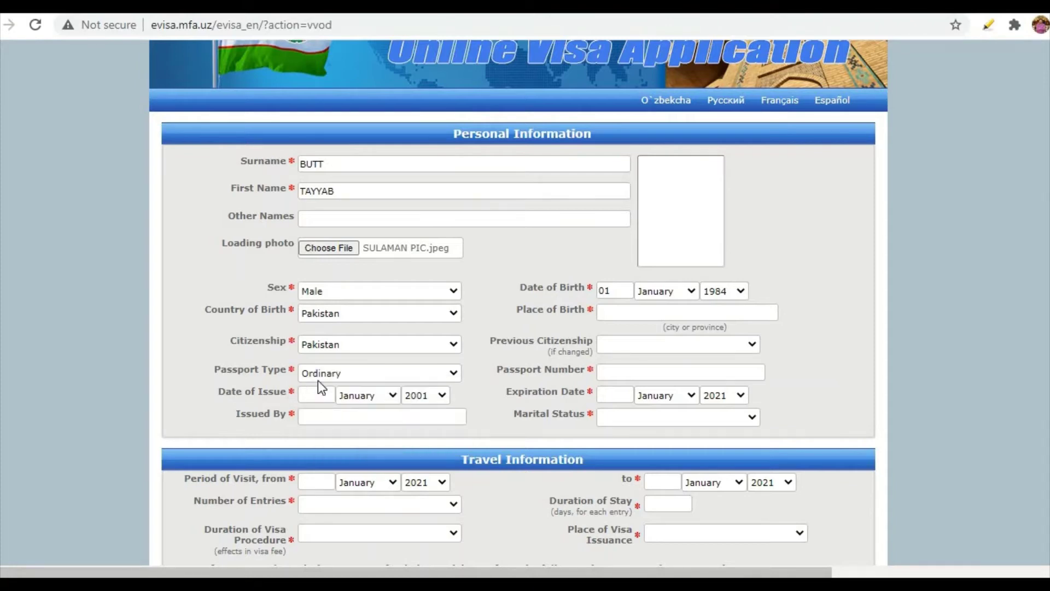
left_click(616, 372)
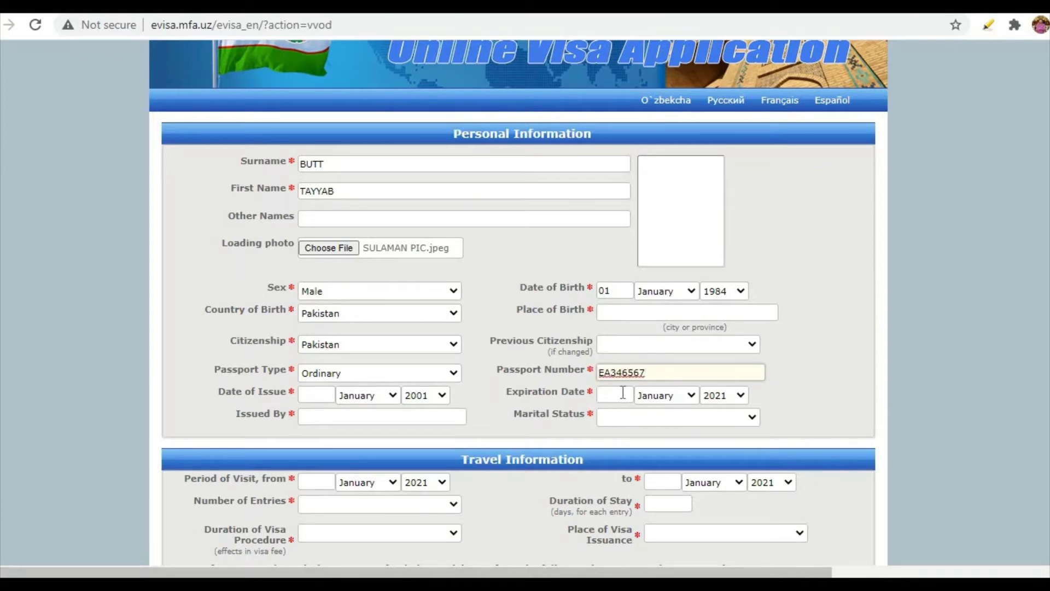
left_click(623, 393)
type("01")
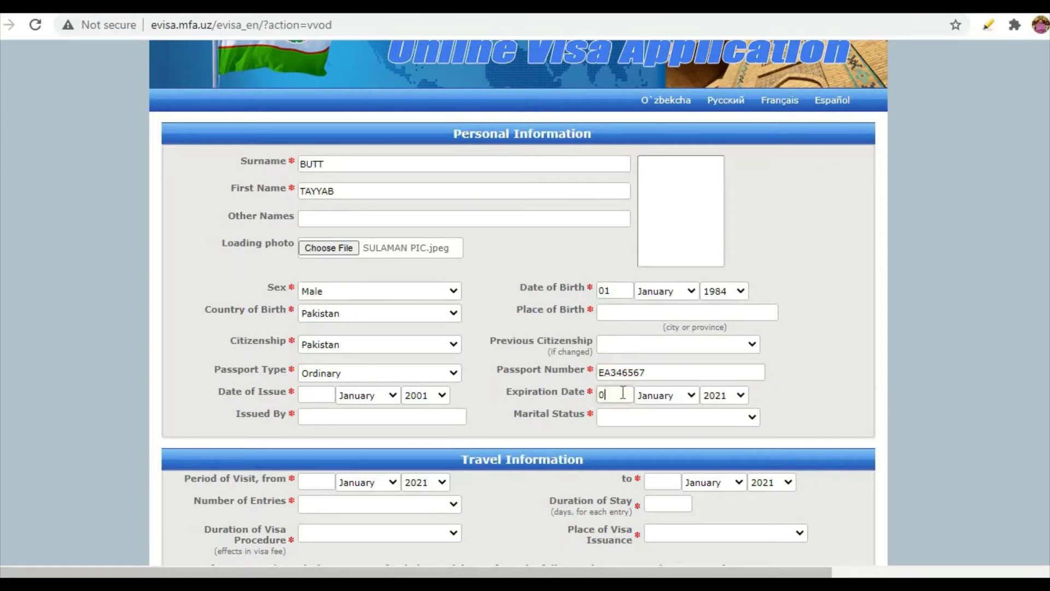
left_click(740, 395)
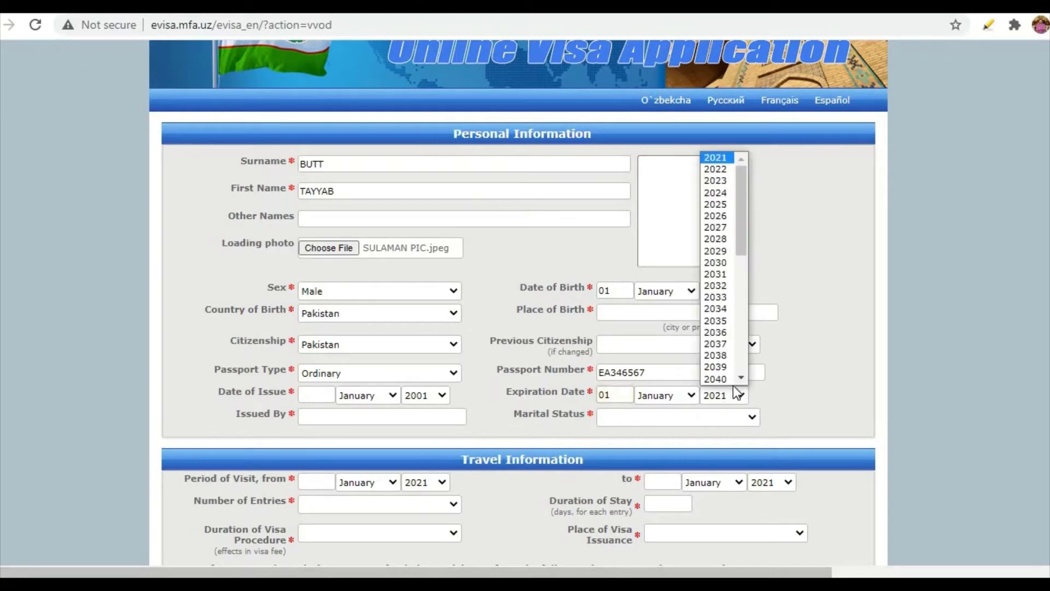
scroll(732, 384, "down", 1)
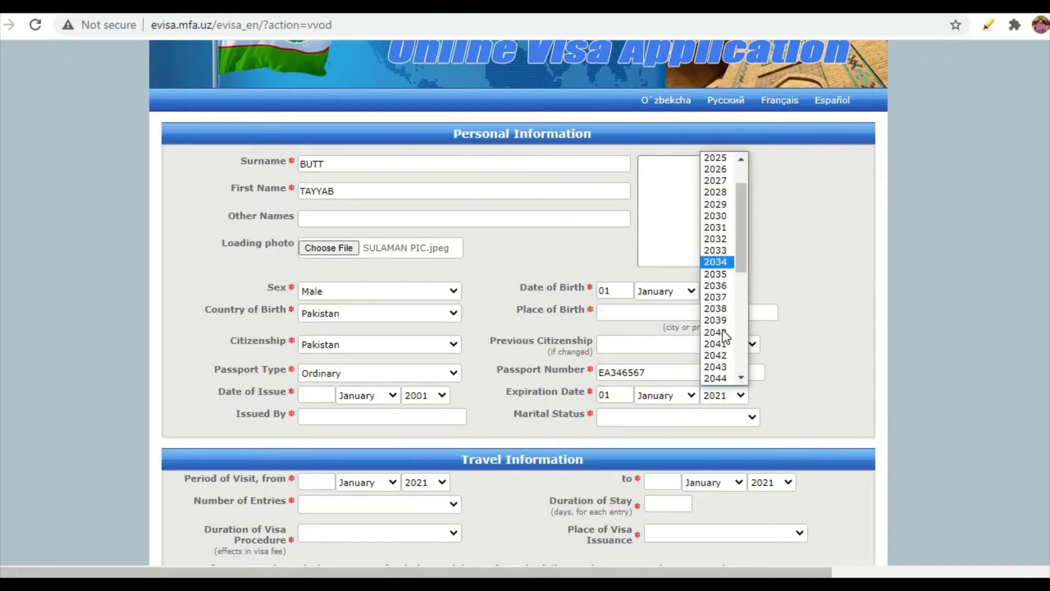
scroll(720, 275, "up", 2)
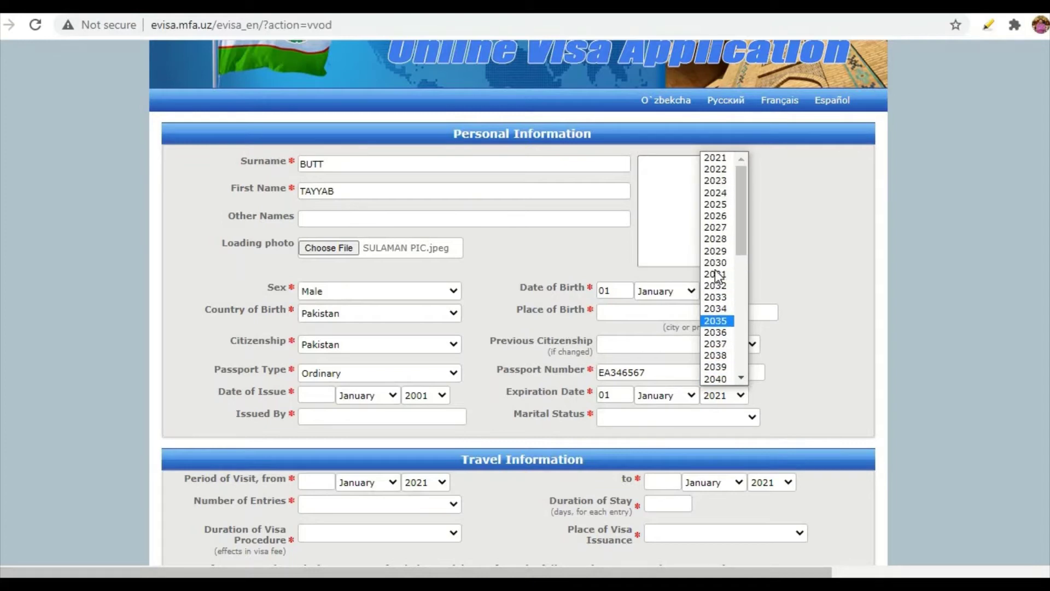
left_click(712, 204)
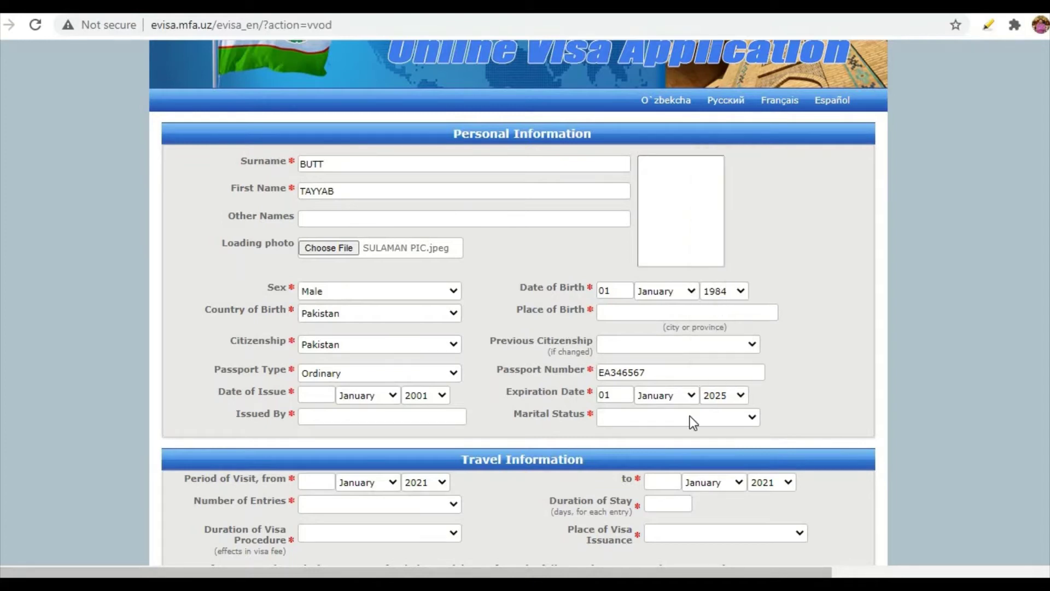
Enter PAKISTAN as the issuing authority and set marital status to Married.
left_click(356, 423)
type("PAKISTAN")
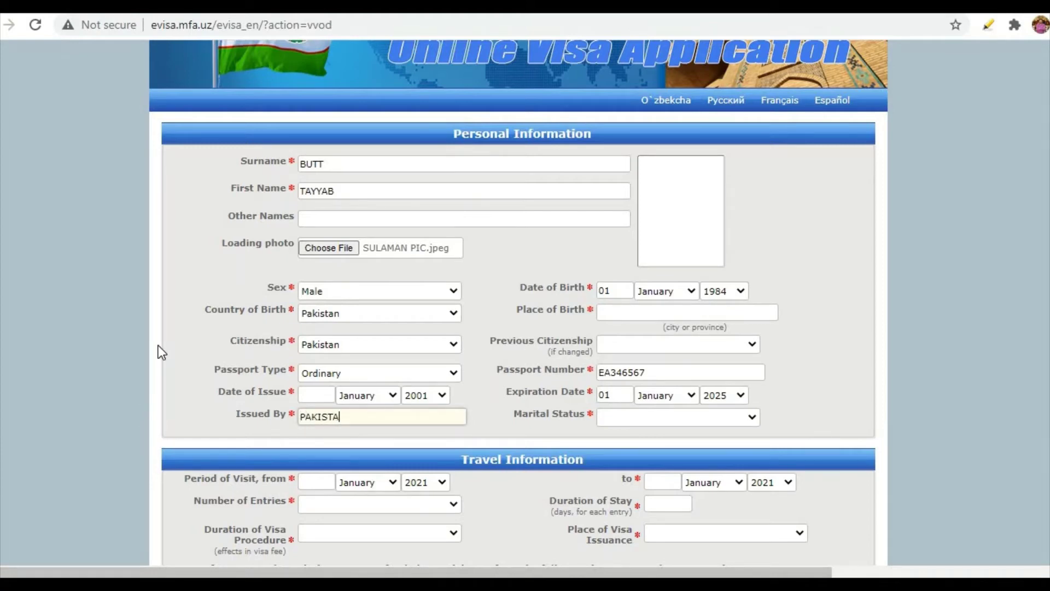
left_click(650, 421)
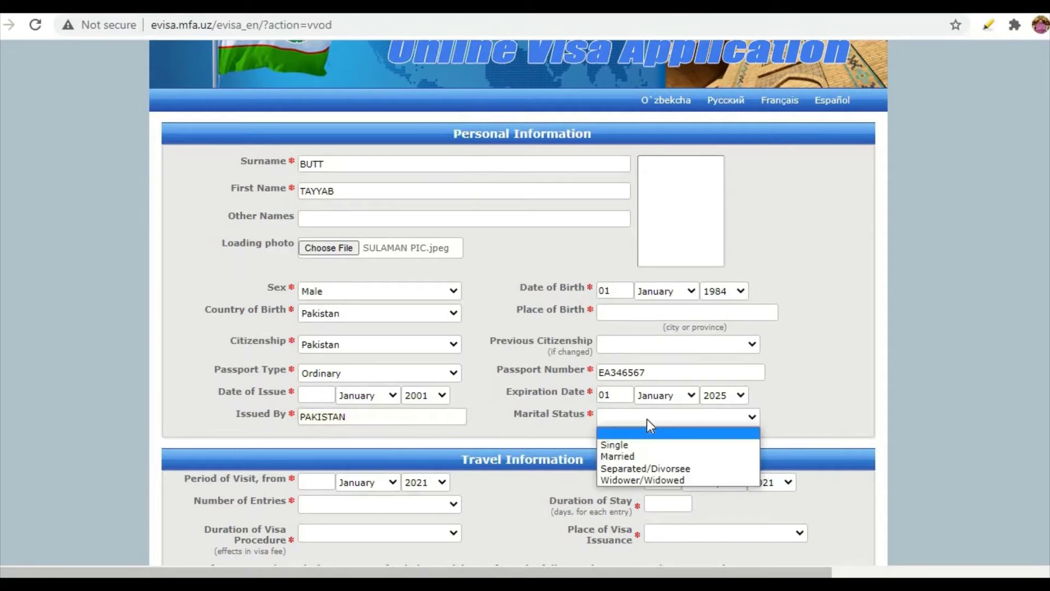
left_click(619, 457)
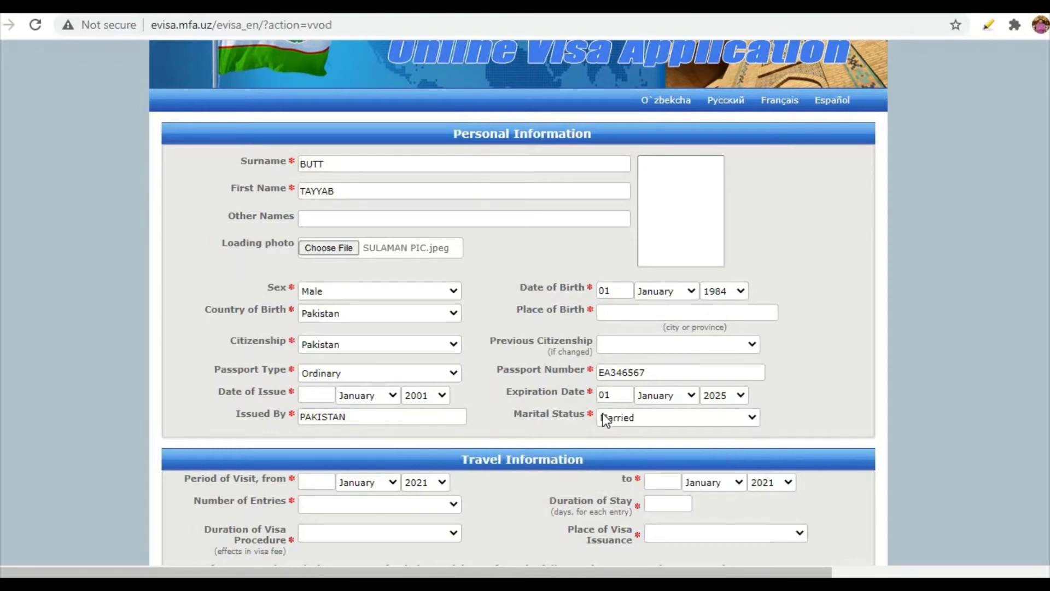
Set the period of visit from 01 May 2021 to 16 May 2021.
scroll(169, 354, "down", 3)
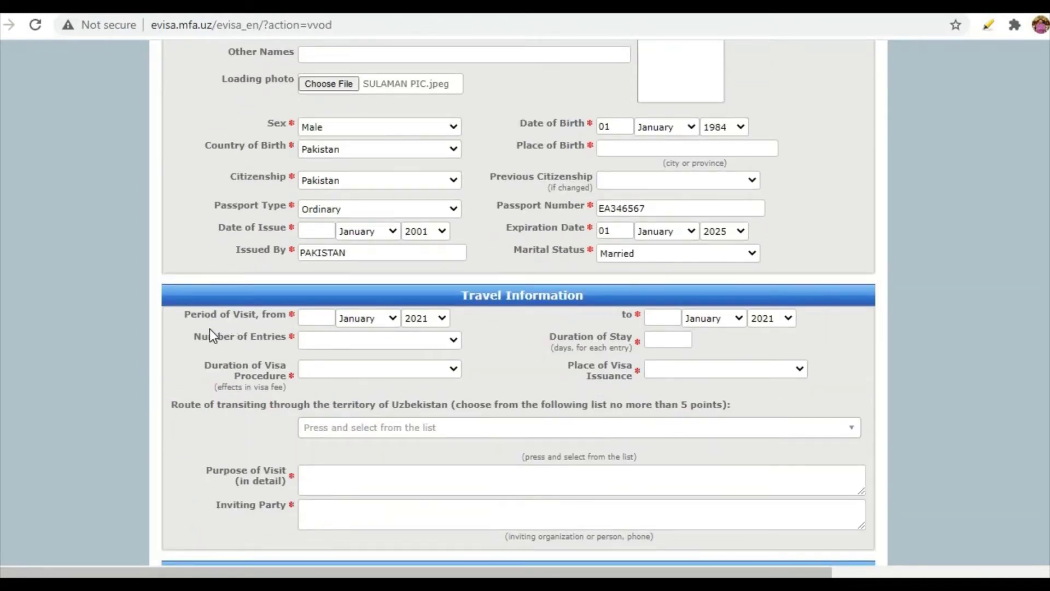
left_click(315, 319)
type("01")
left_click(392, 317)
left_click(349, 382)
left_click(670, 316)
type("16")
left_click(711, 321)
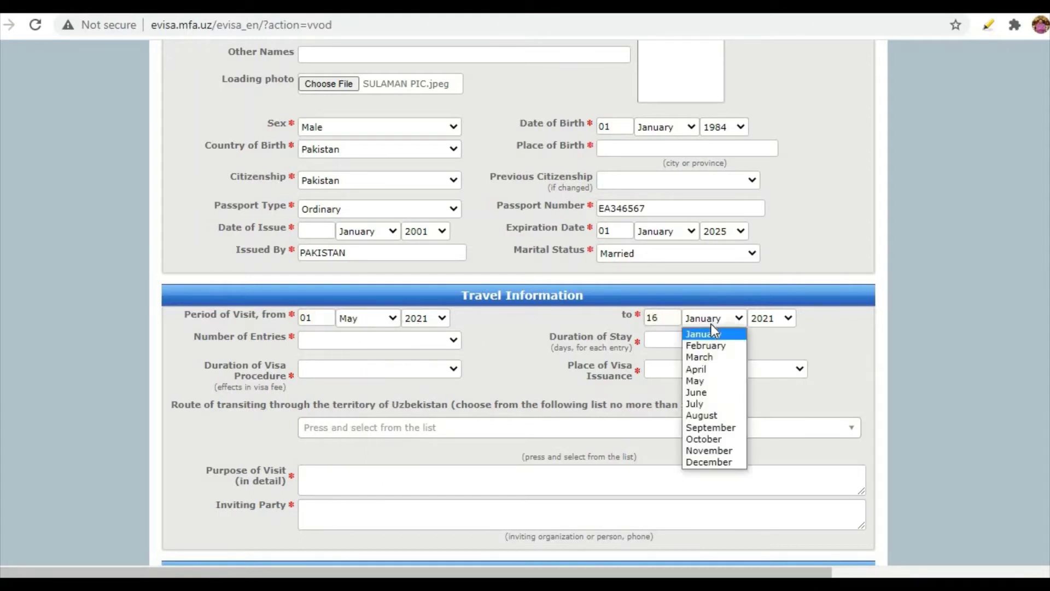
left_click(694, 380)
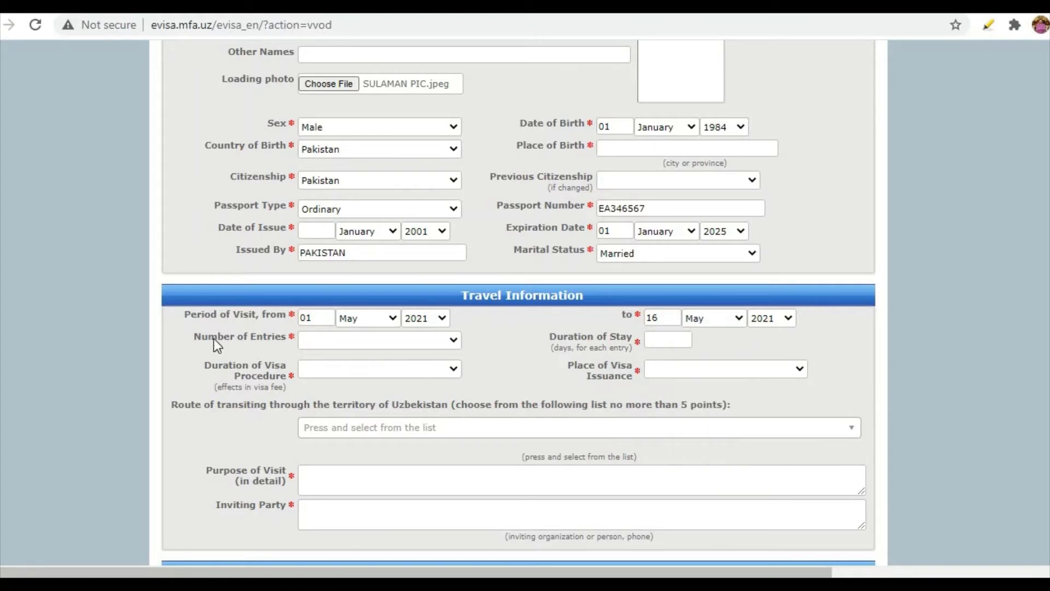
Choose one entry, a 15-day stay, and the Usual visa procedure.
left_click(349, 344)
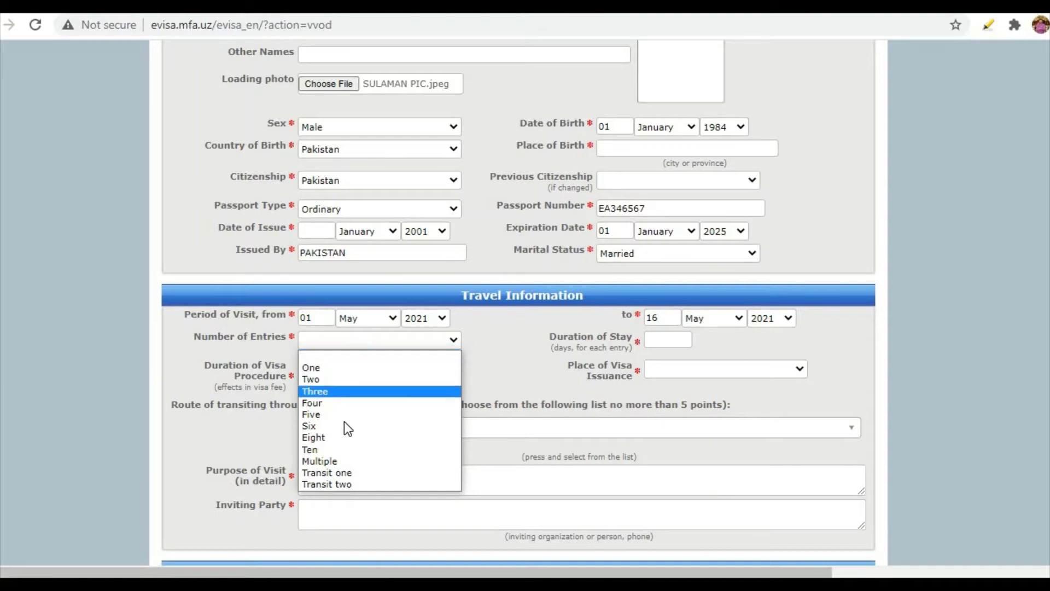
left_click(334, 370)
left_click(330, 348)
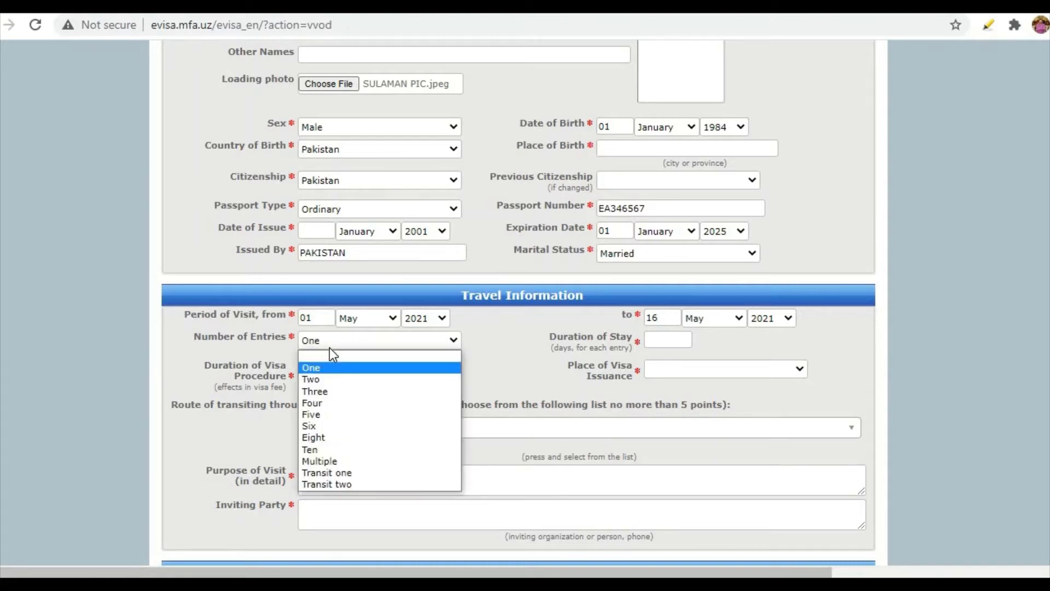
left_click(487, 356)
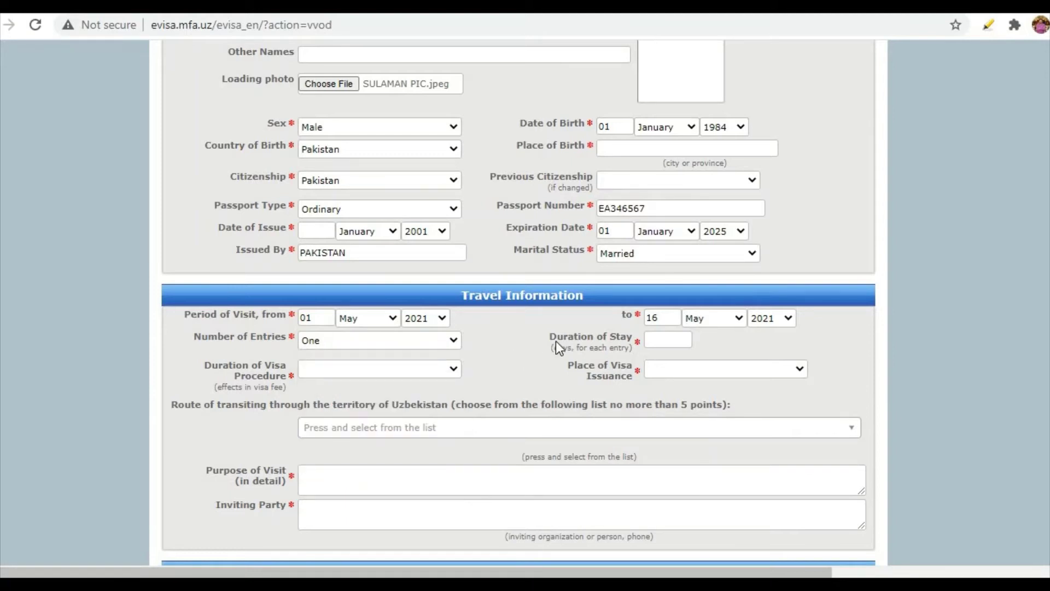
left_click(662, 339)
type("15")
left_click(330, 373)
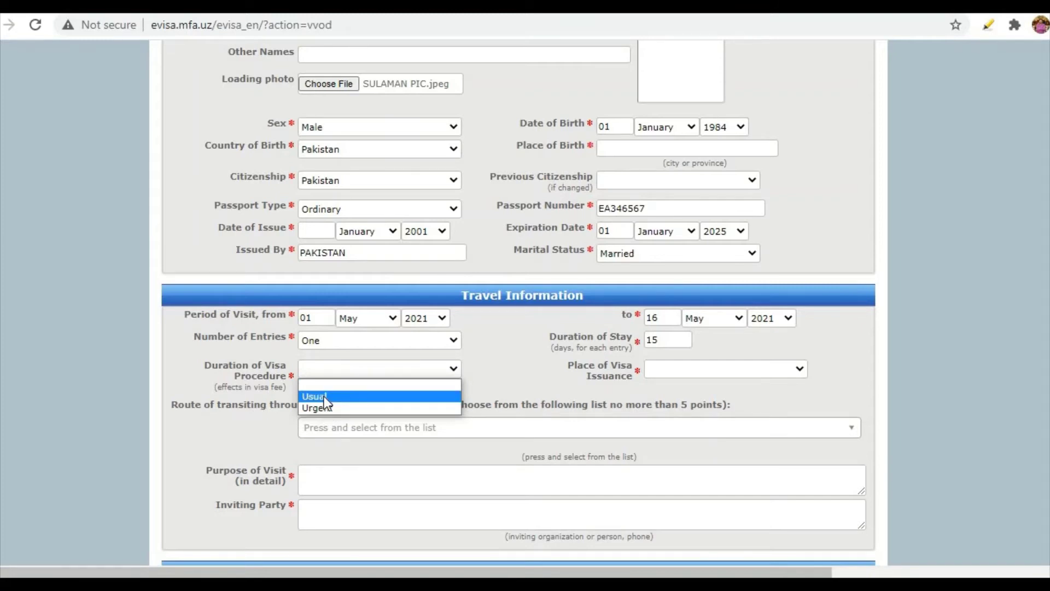
left_click(324, 397)
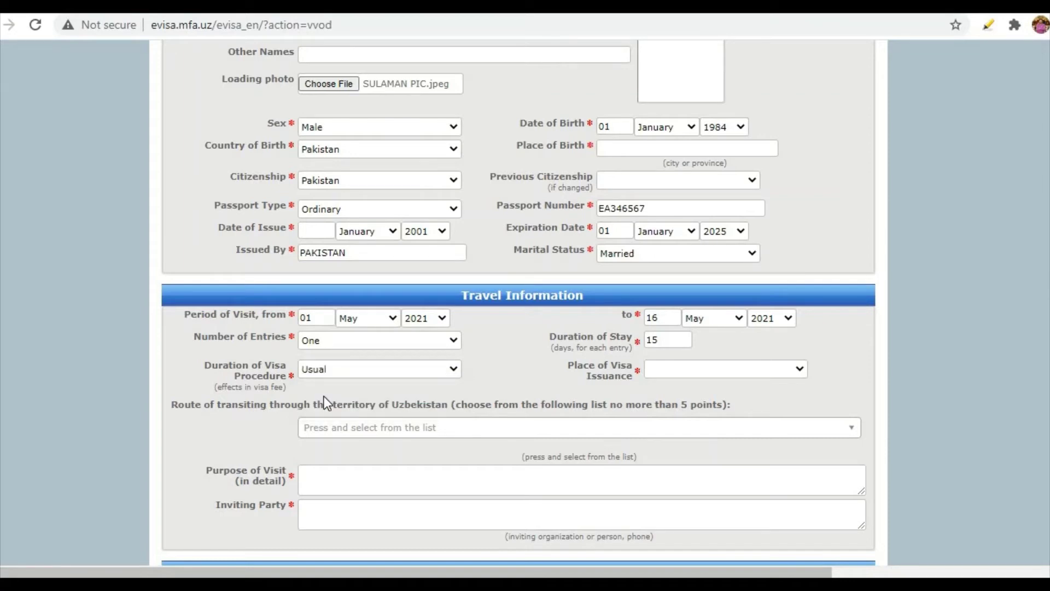
Pick Islamabad from the Place of Visa Issuance list.
left_click(657, 373)
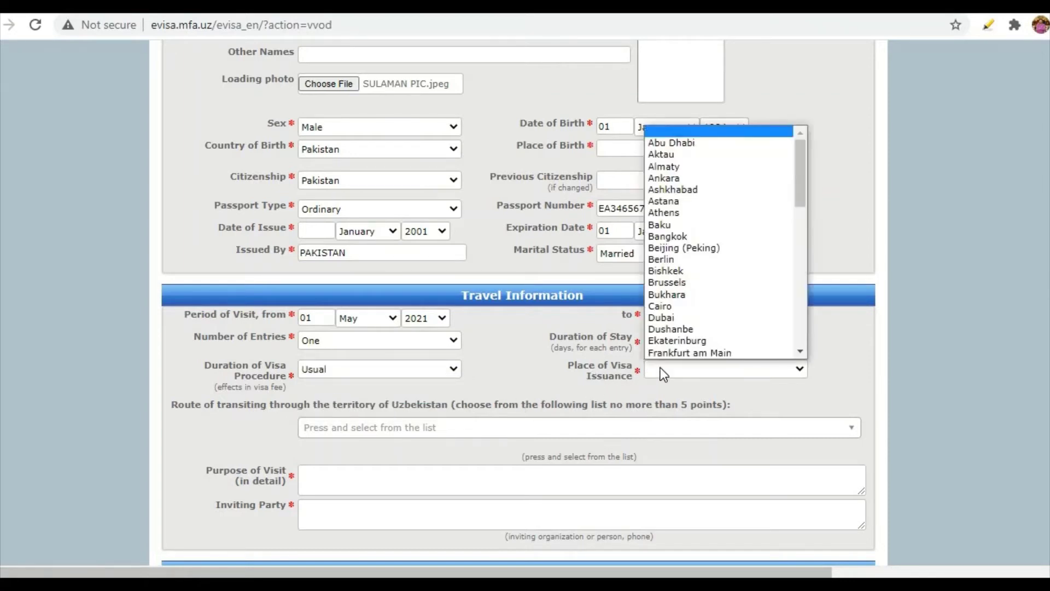
scroll(684, 341, "down", 2)
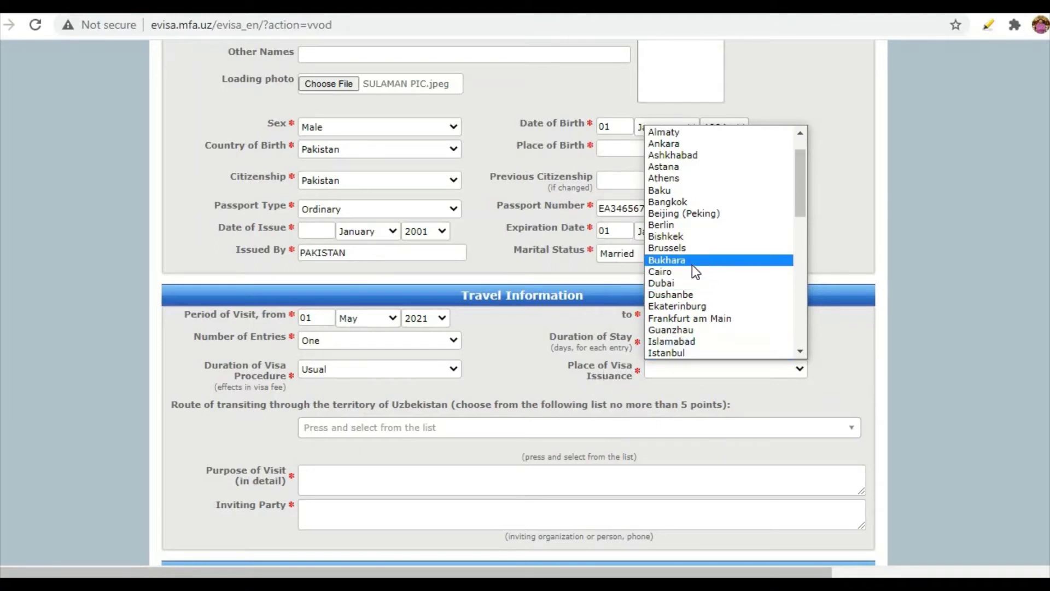
key("p")
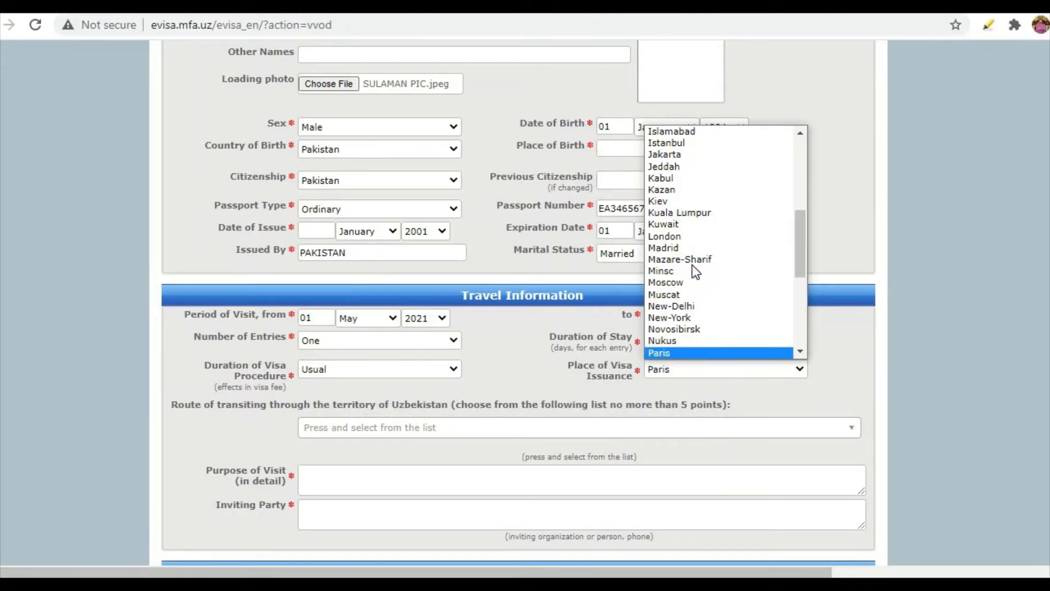
scroll(692, 270, "down", 5)
scroll(691, 270, "up", 10)
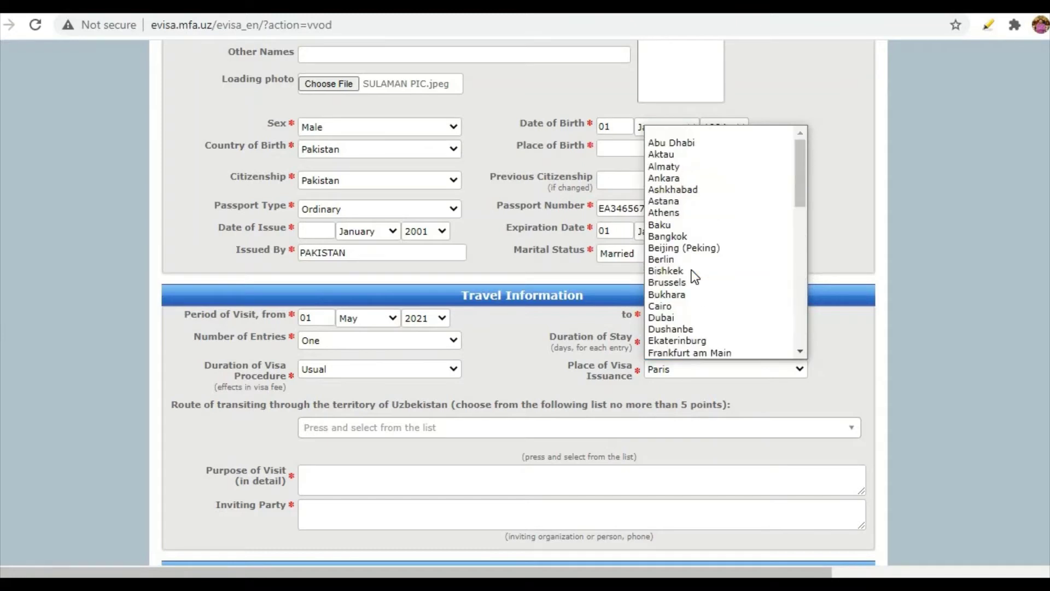
key("i")
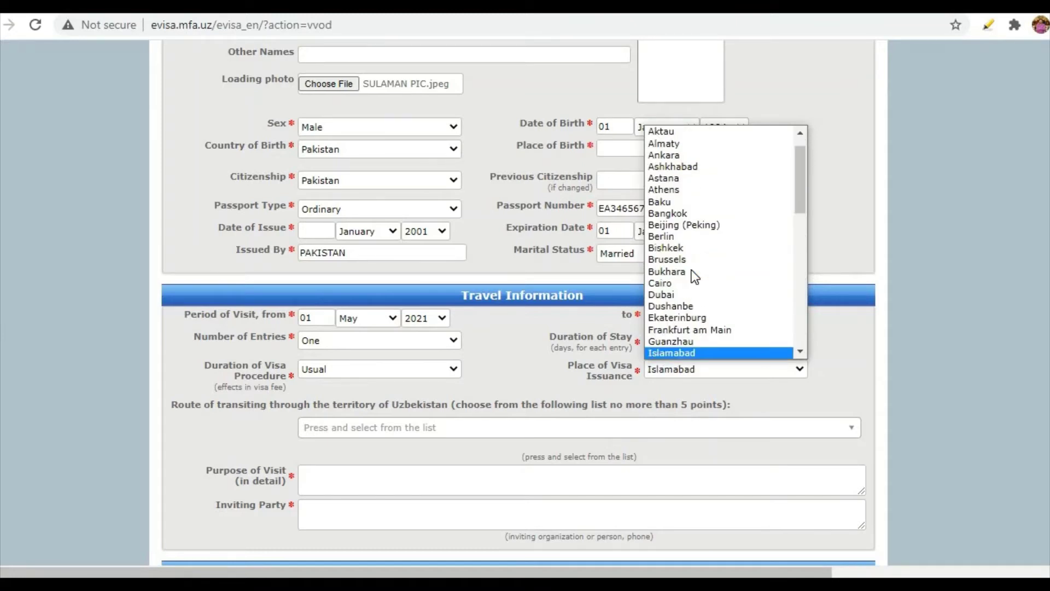
left_click(682, 352)
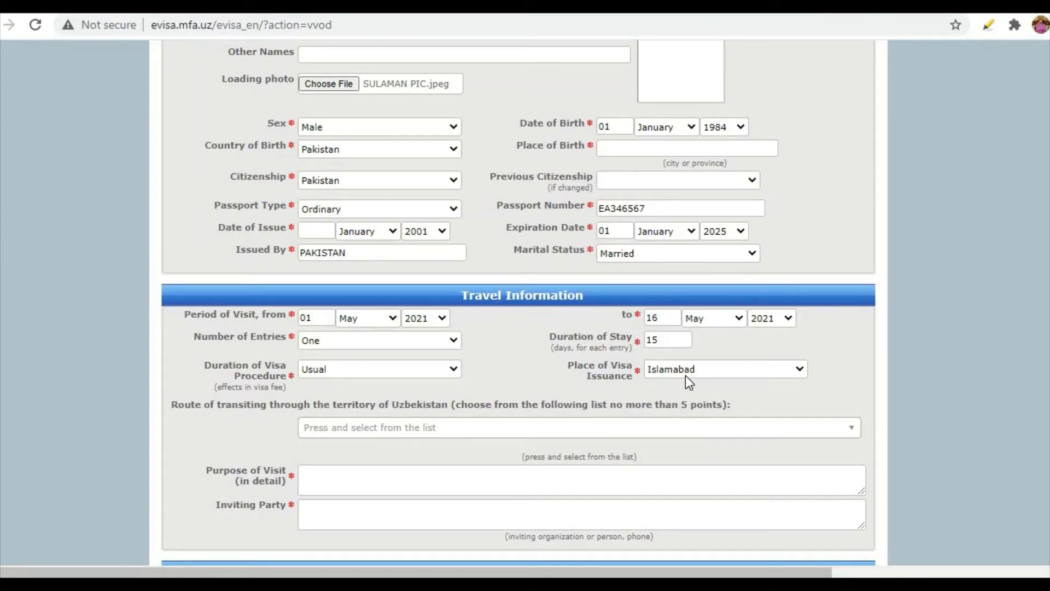
Tick Tashkent as the only point in the transit route list.
scroll(685, 376, "down", 2)
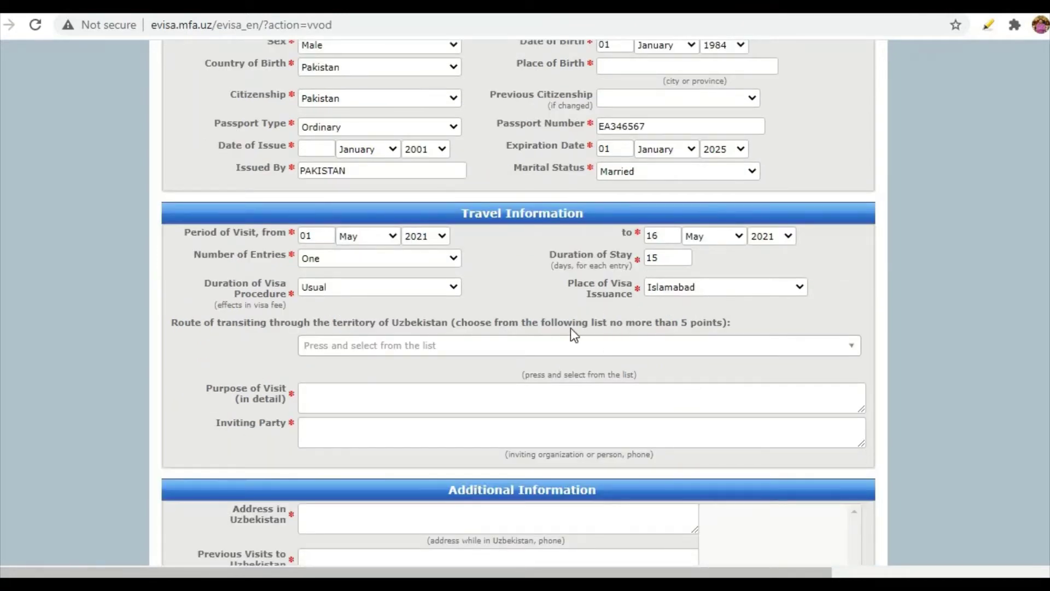
scroll(523, 271, "down", 2)
left_click(522, 265)
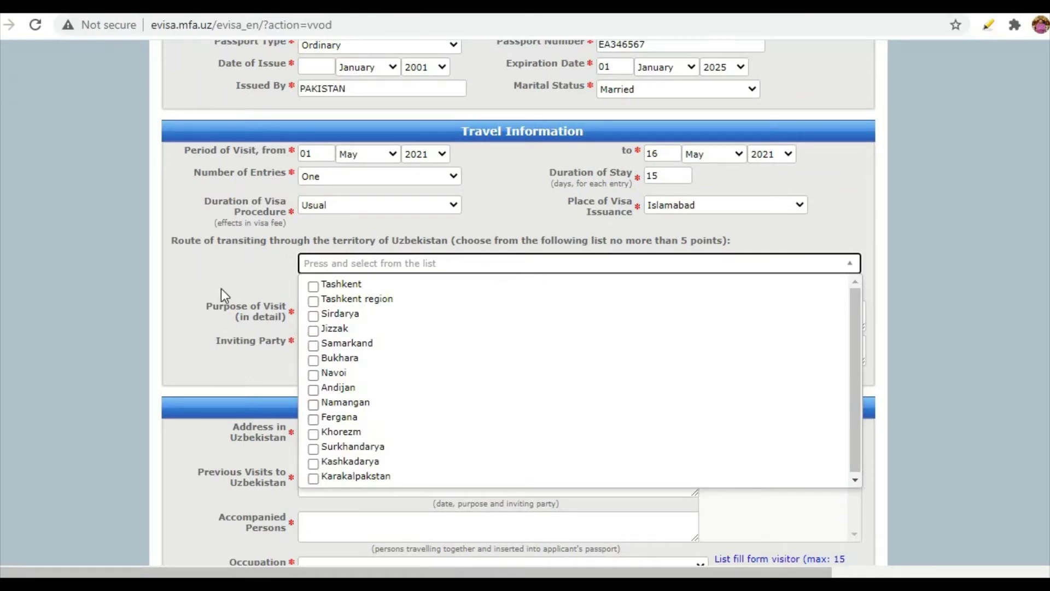
left_click(314, 289)
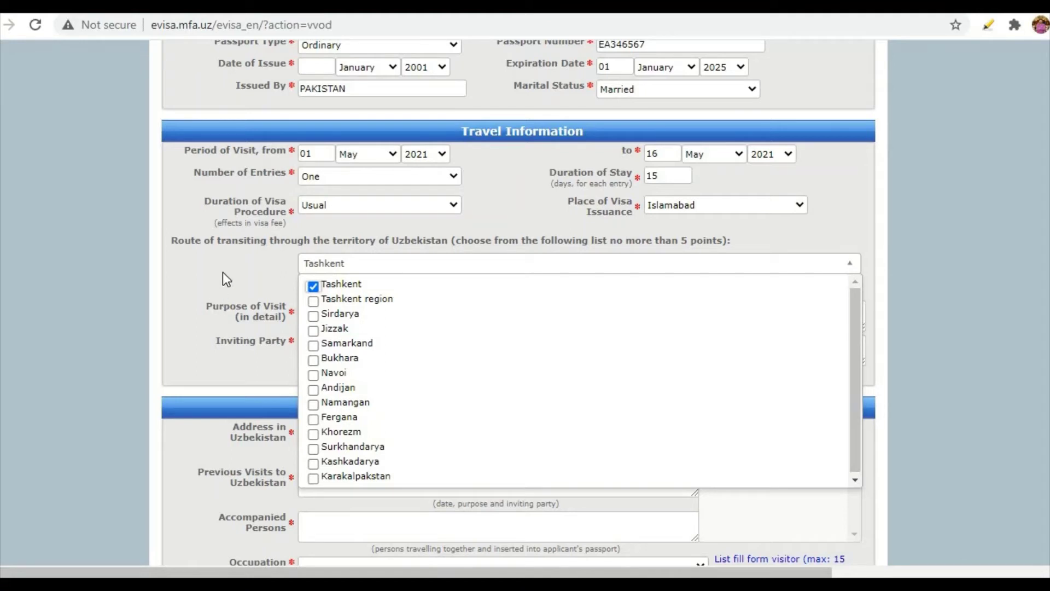
left_click(265, 284)
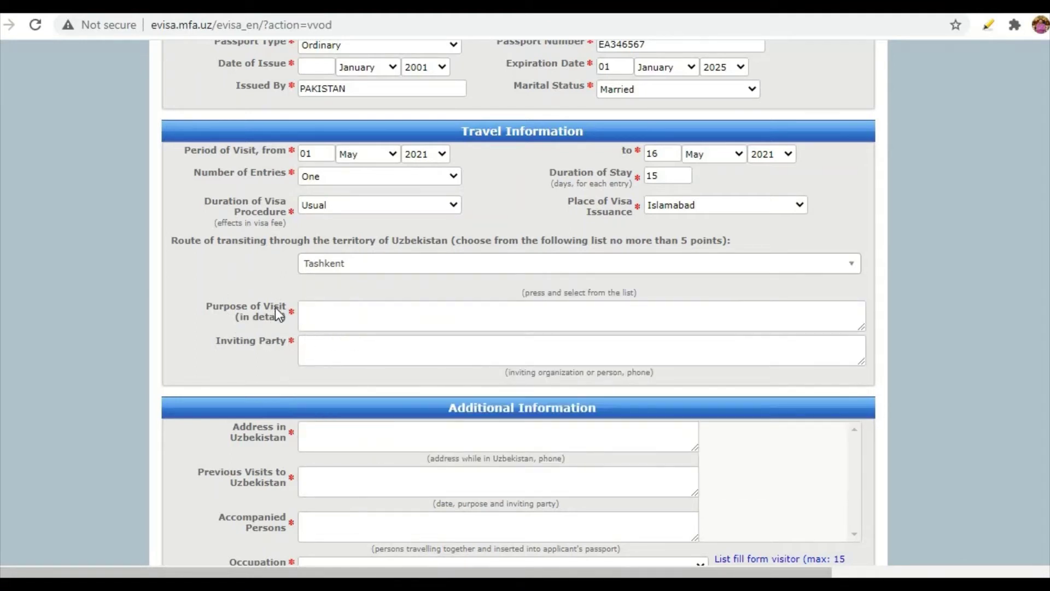
Enter TOURISM as the purpose of visit and GLOBAL TRAVELS as the inviting party.
left_click(322, 316)
type("TOURISM")
left_click(327, 346)
type("GLOBB")
type("A")
key("BackSpace")
key("BackSpace")
type("AL TRAV")
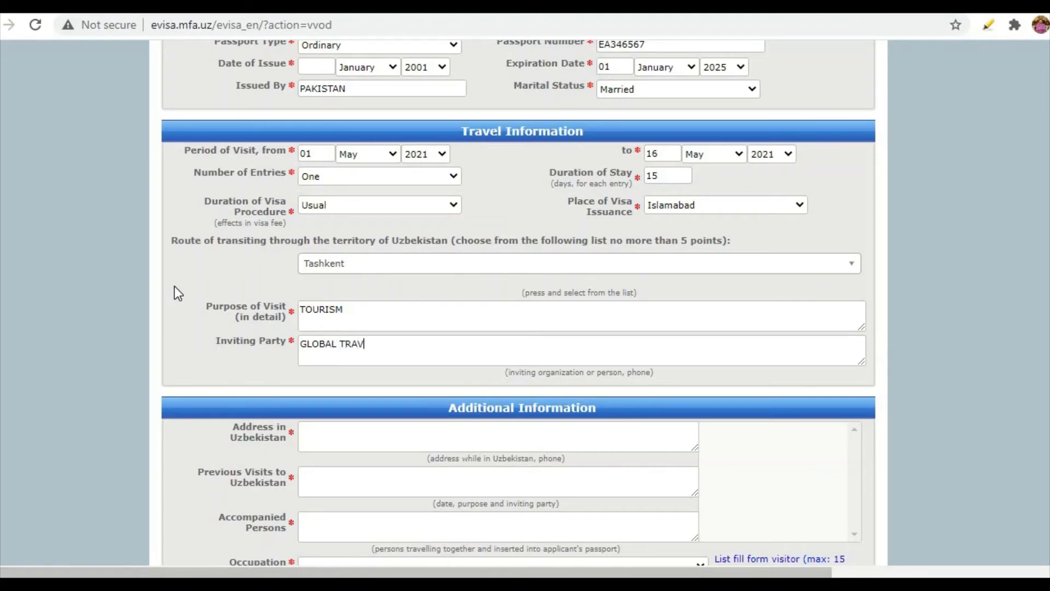
type("E")
type("LS")
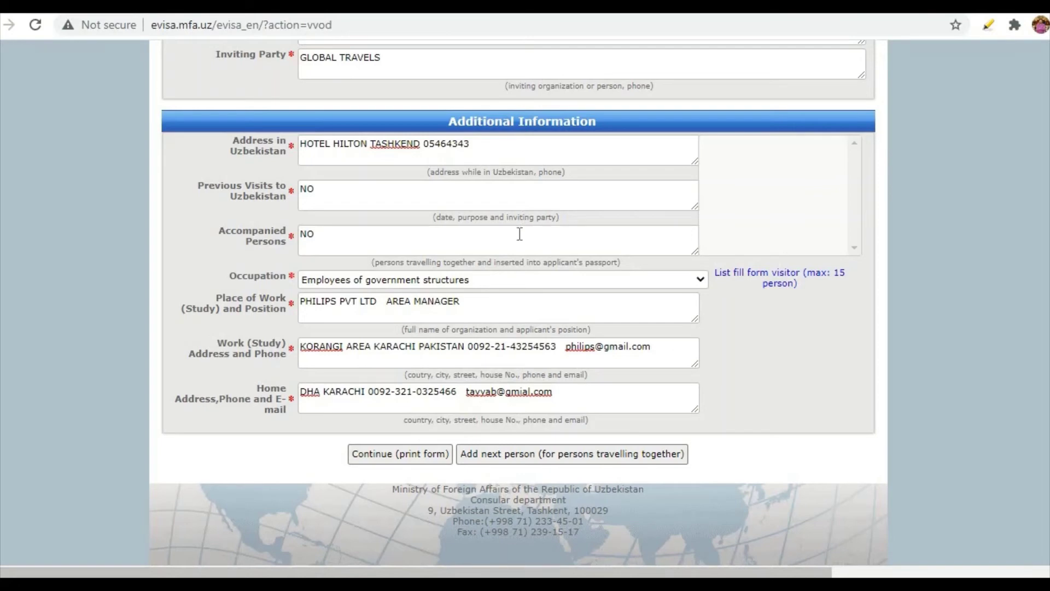
Scroll through the Additional Information section of the form.
scroll(567, 228, "up", 2)
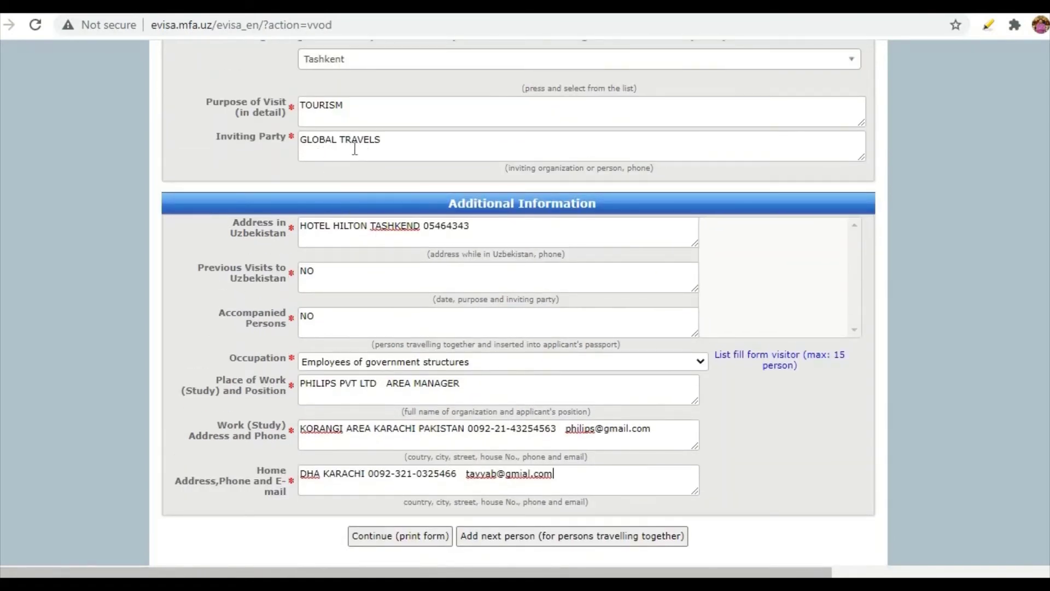
scroll(499, 347, "down", 2)
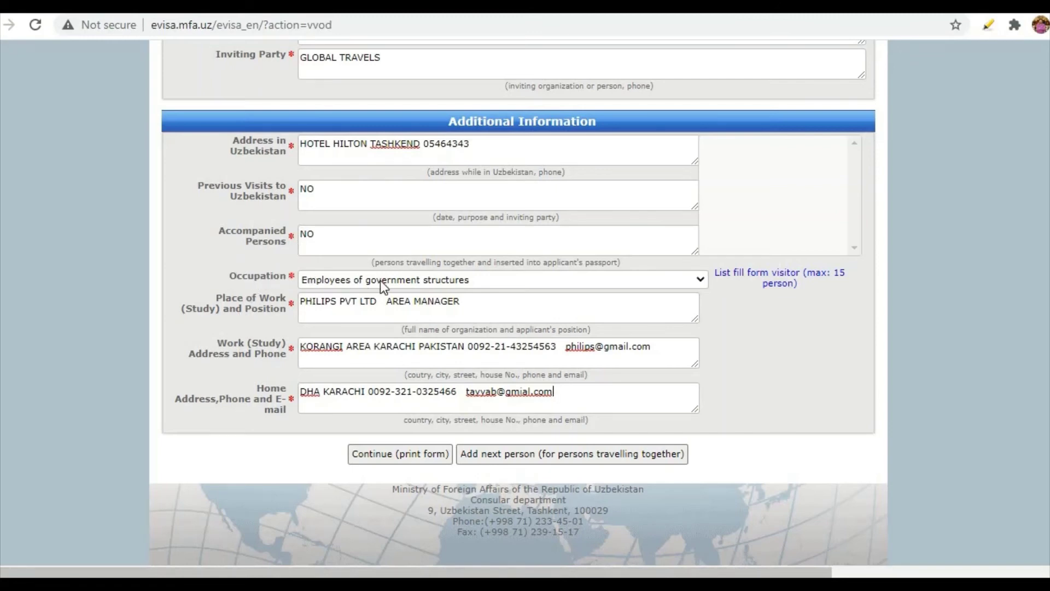
Choose 'Representatives of non-governmental and public organizations' from the Occupation list.
left_click(468, 277)
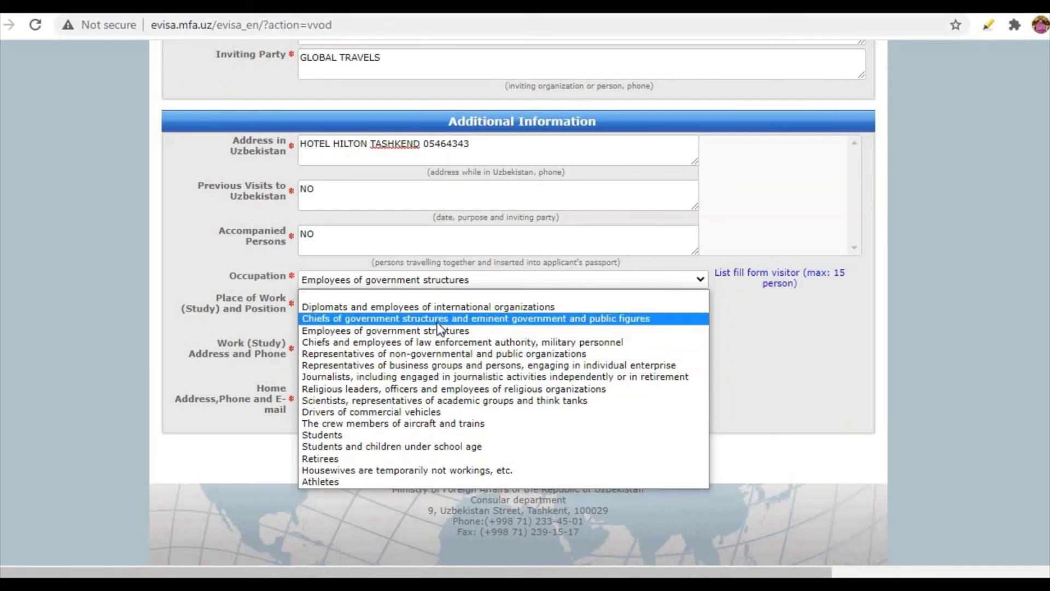
left_click(408, 353)
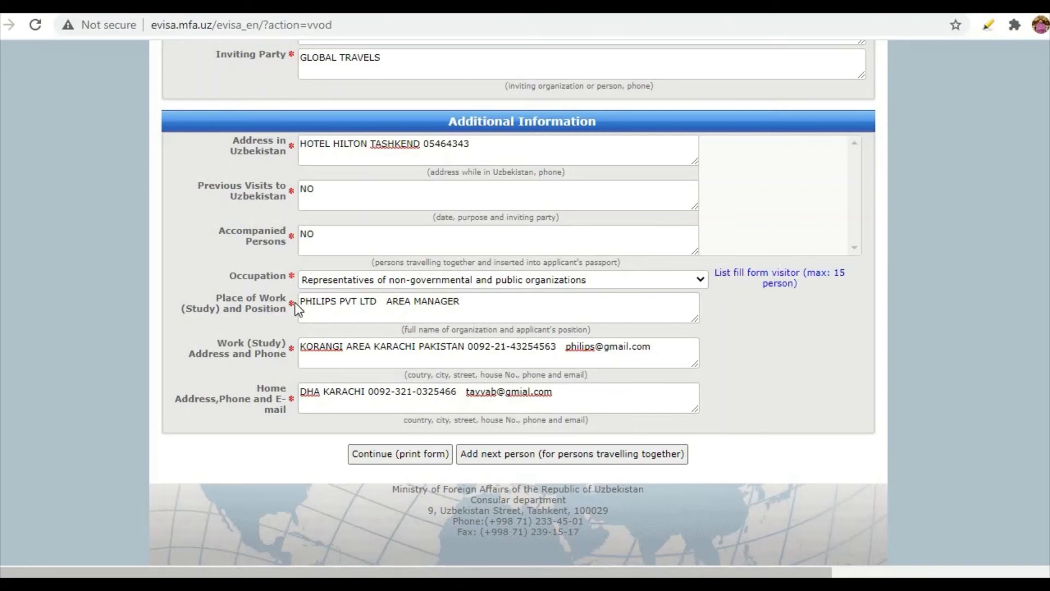
Insert 'karachi ' before AREA MANAGER so Place of Work reads PHILIPS PVT LTD karachi AREA MANAGER.
left_click(385, 301)
type("karachi")
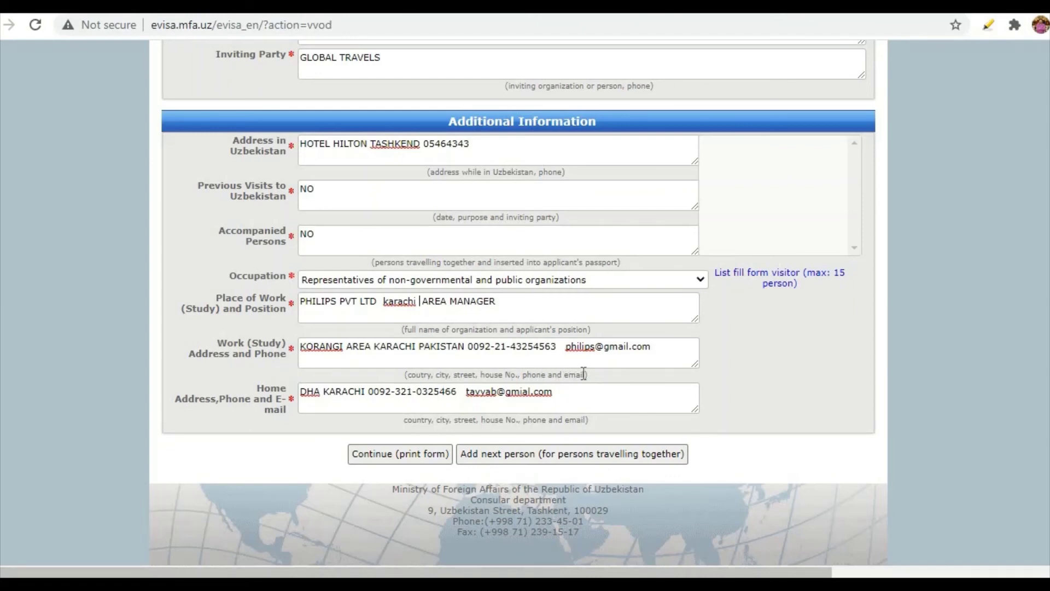
left_click_drag(589, 375, 406, 375)
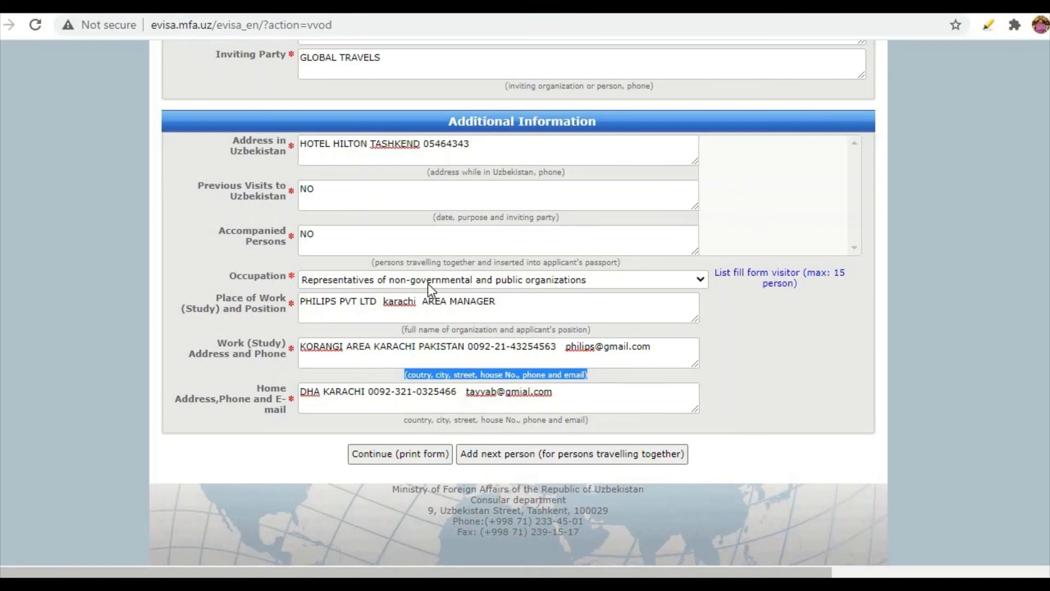
Try submitting the form and dismiss the empty Place of Birth and Date of Issue alerts.
left_click(378, 454)
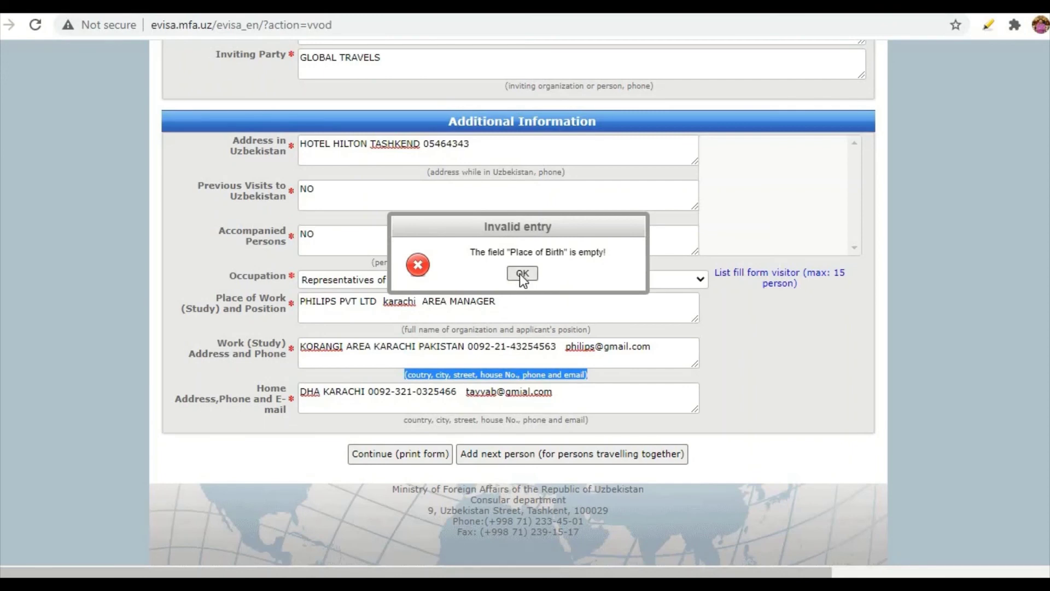
left_click(522, 274)
left_click(396, 461)
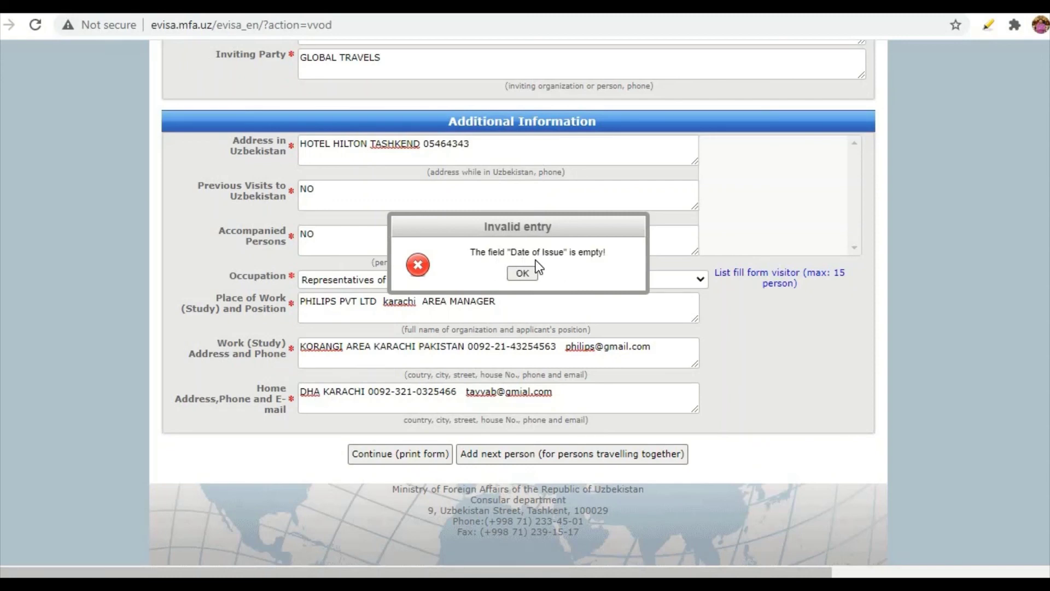
left_click(526, 273)
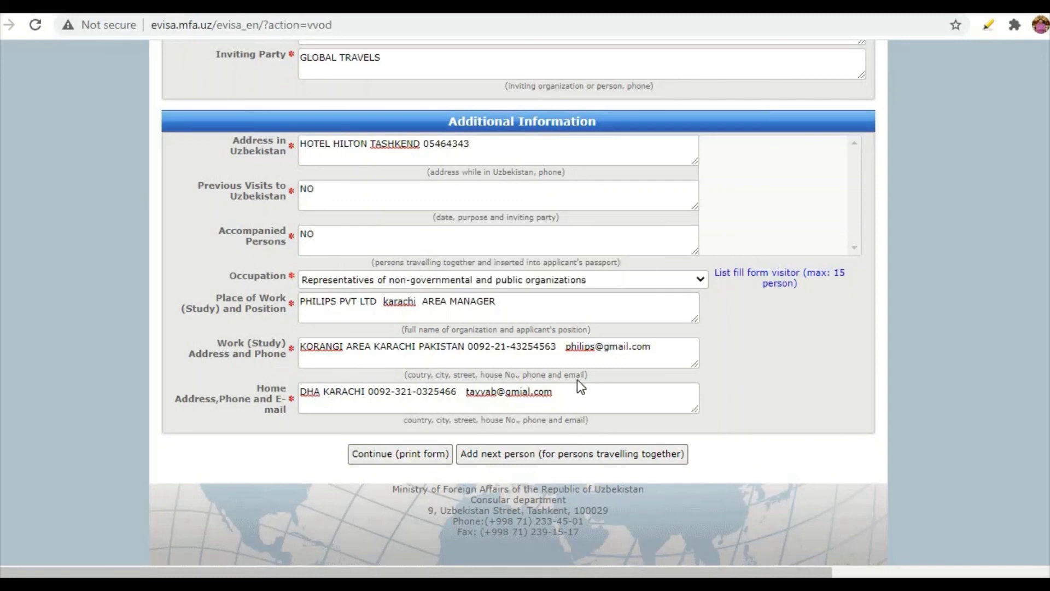
Enter 01 as the passport Date of Issue day.
scroll(580, 386, "up", 6)
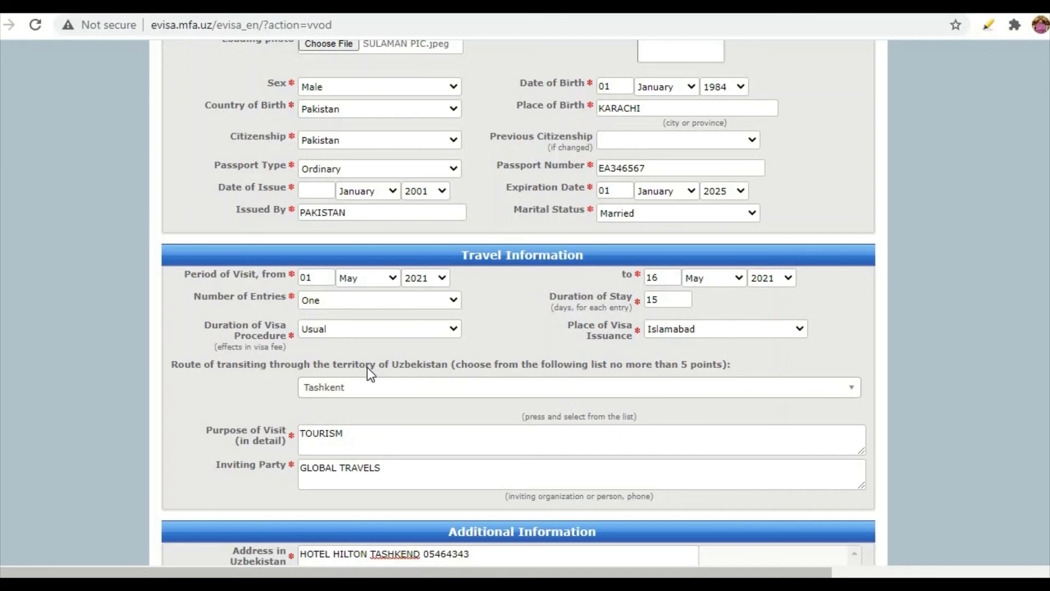
left_click(318, 189)
type("1")
key("BackSpace")
type("01")
scroll(331, 274, "down", 8)
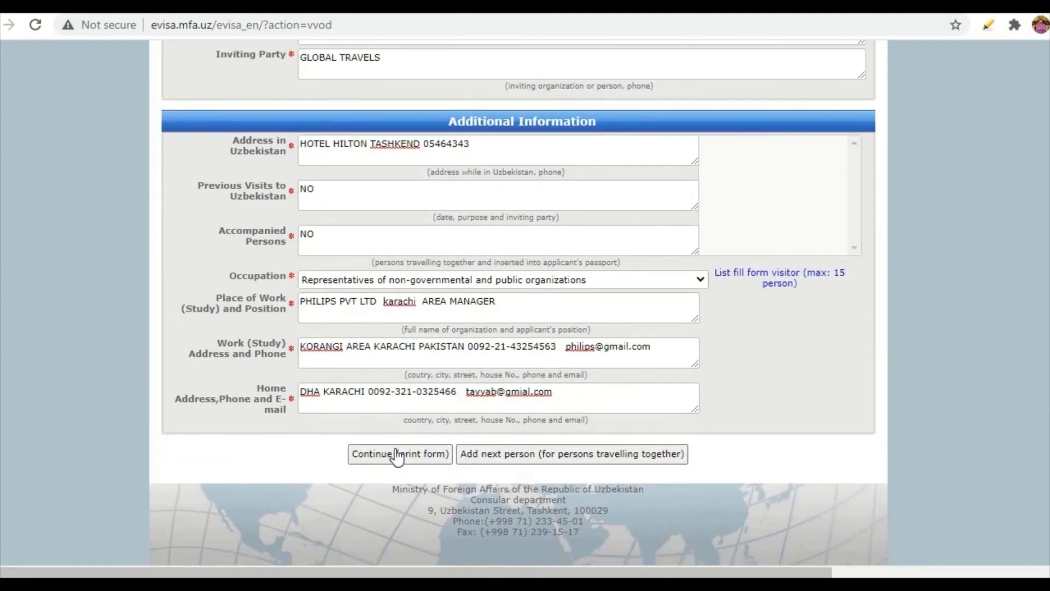
Submit the application, solve a refreshed captcha, and download the printable form vs_7DA.pdf.
left_click(397, 454)
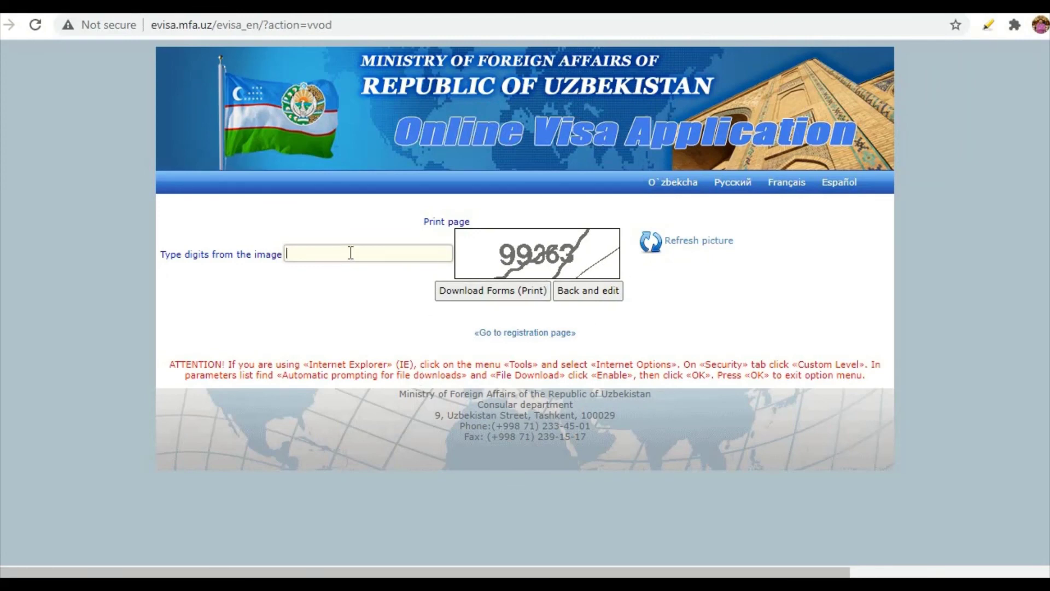
left_click(664, 246)
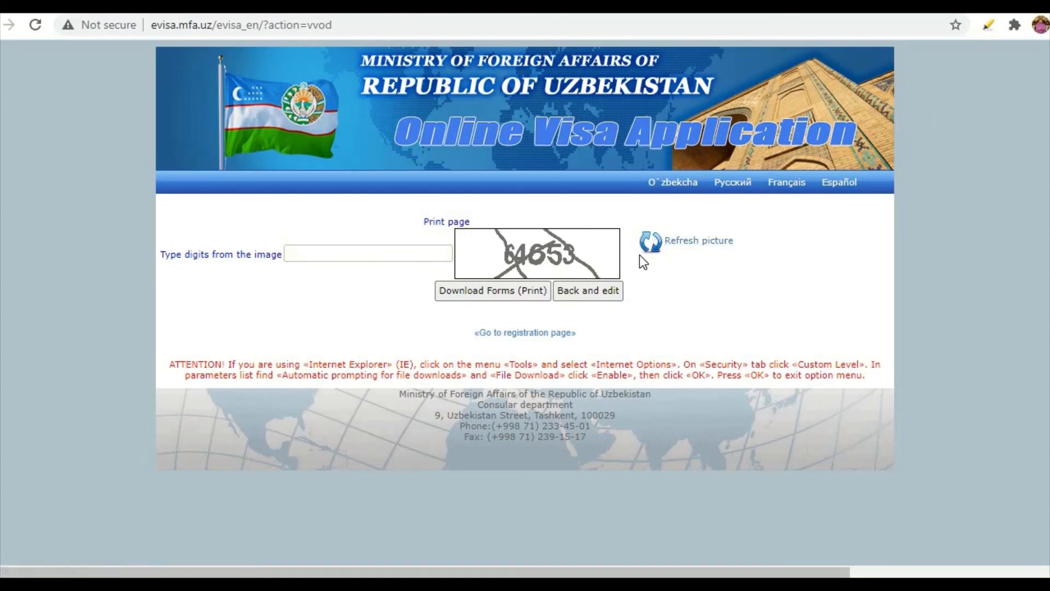
left_click(692, 249)
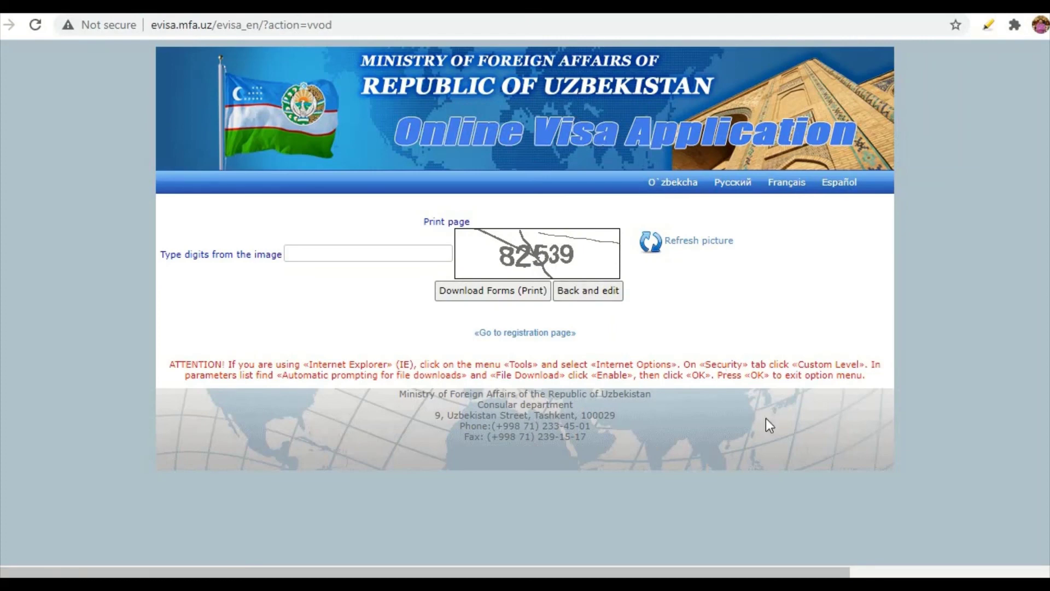
left_click(394, 257)
type("82")
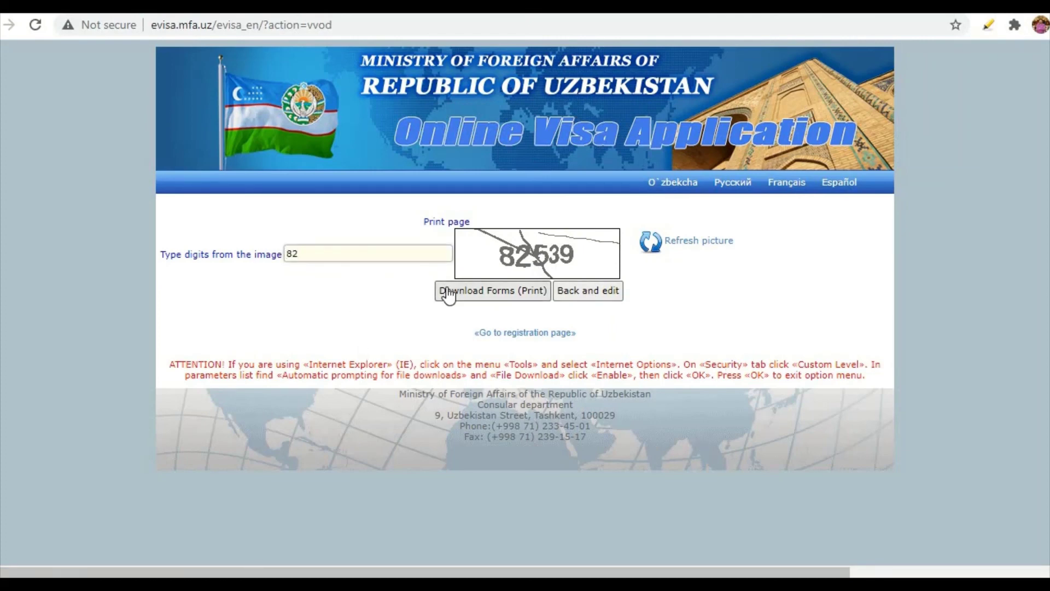
type("539")
left_click(500, 294)
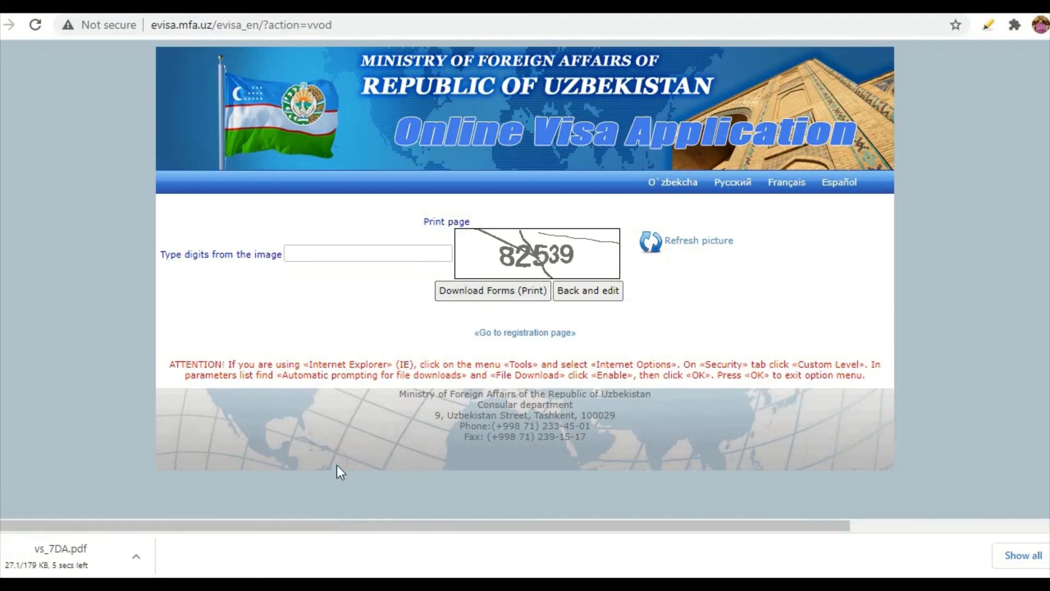
Open vs_7DA.pdf from the download bar and scroll through the filled visa application.
left_click(94, 556)
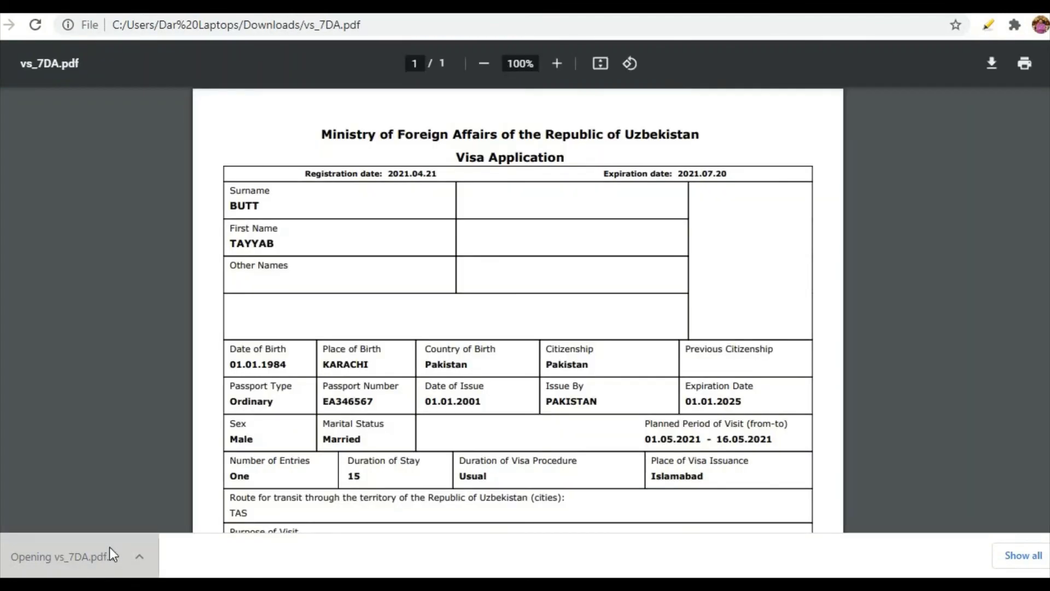
scroll(367, 323, "down", 10)
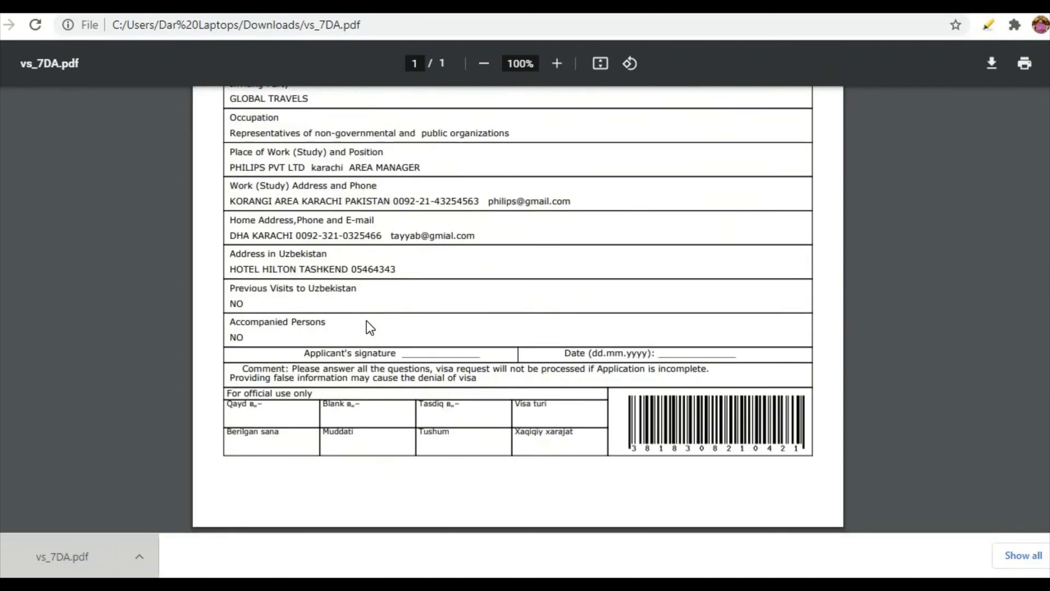
scroll(367, 321, "up", 10)
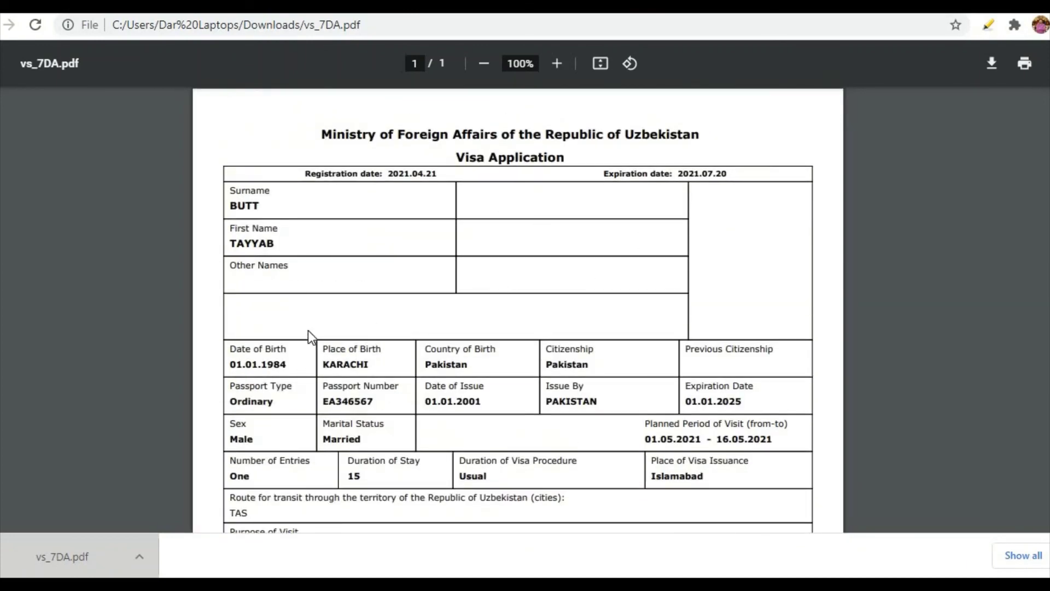
scroll(314, 323, "down", 10)
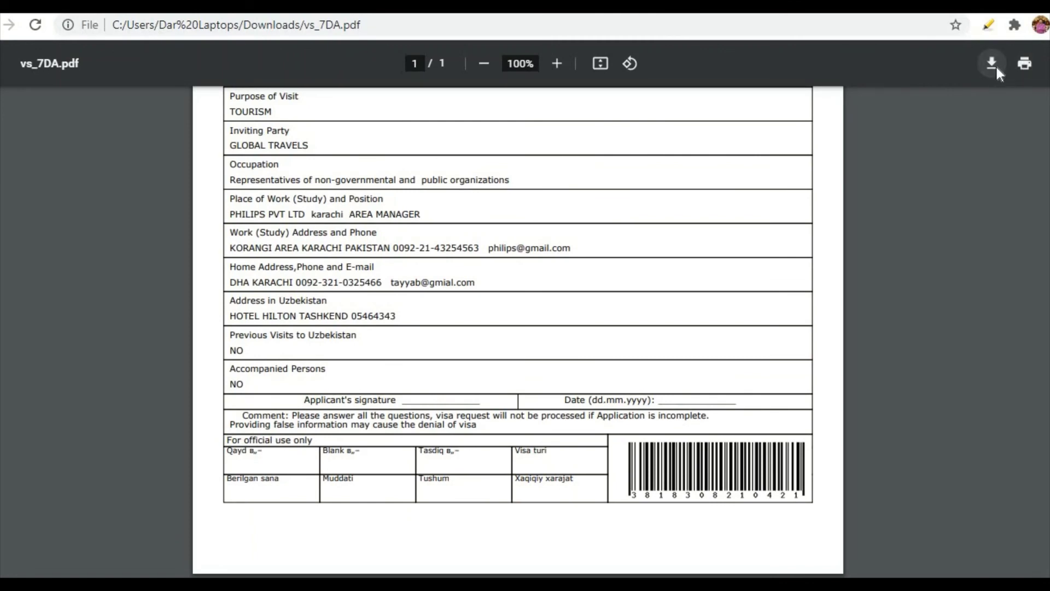
Save the PDF to Downloads, replacing the existing file.
left_click(992, 63)
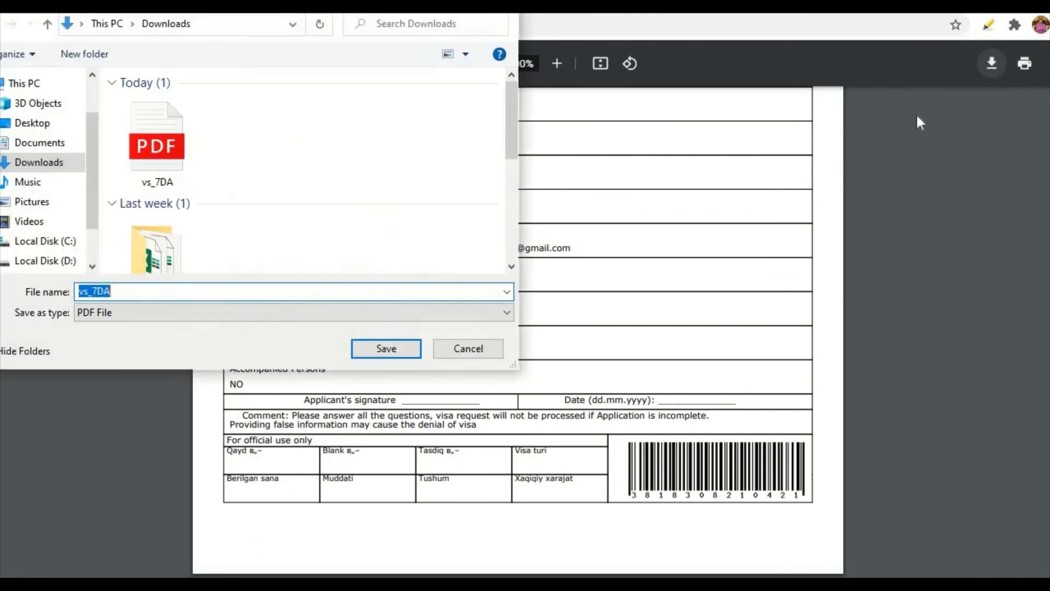
left_click(396, 349)
left_click(589, 295)
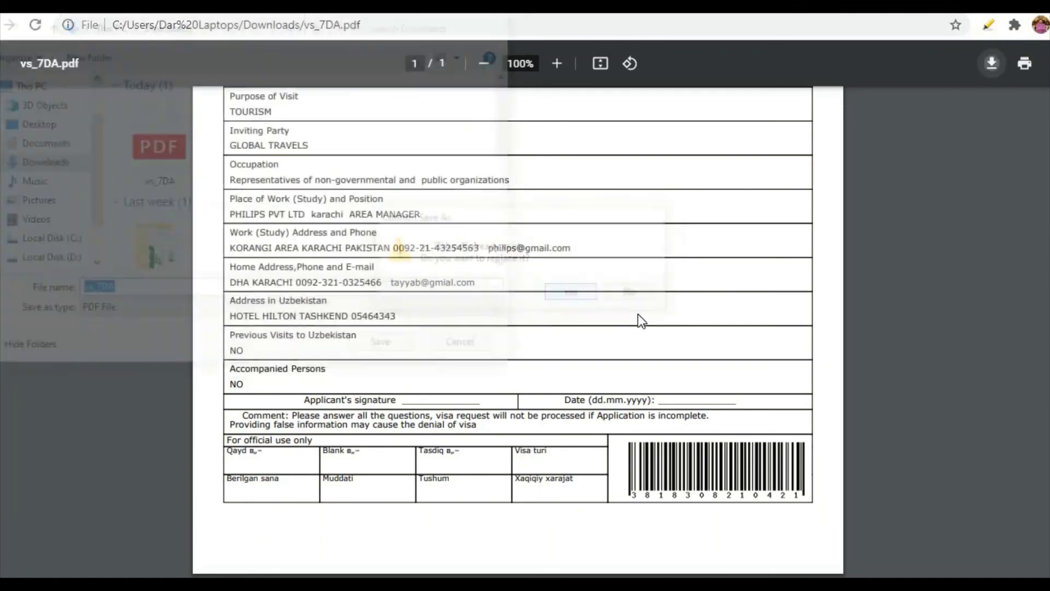